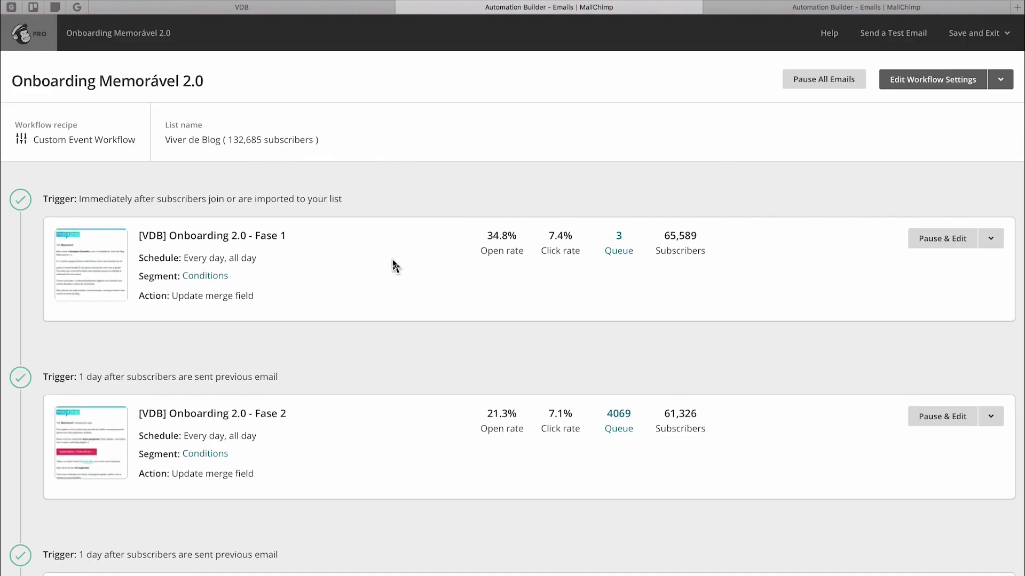
Look through the emails in the Onboarding Memorável 2.0 workflow
scroll(393, 268, "down", 6)
scroll(370, 227, "down", 10)
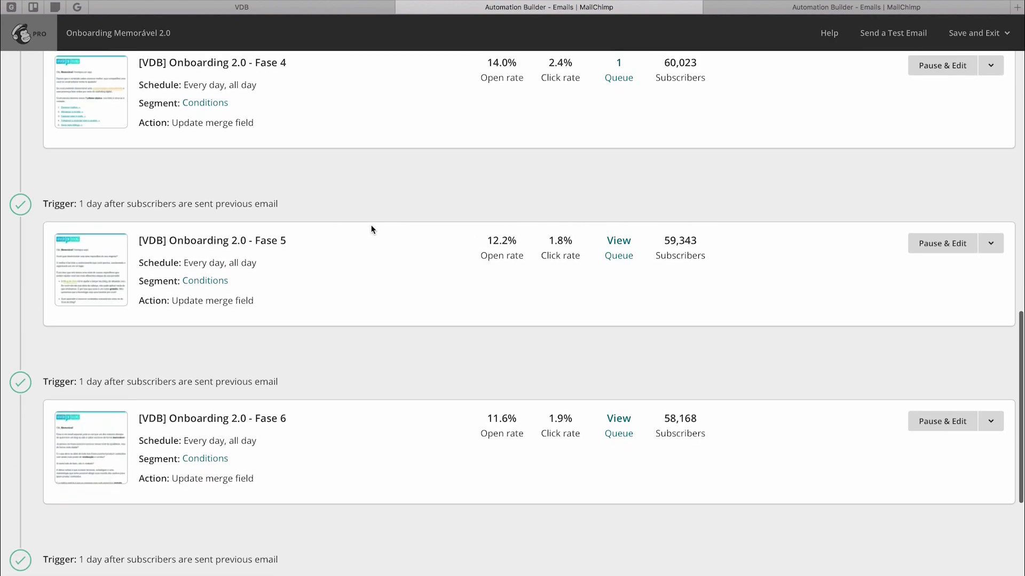
scroll(372, 227, "up", 20)
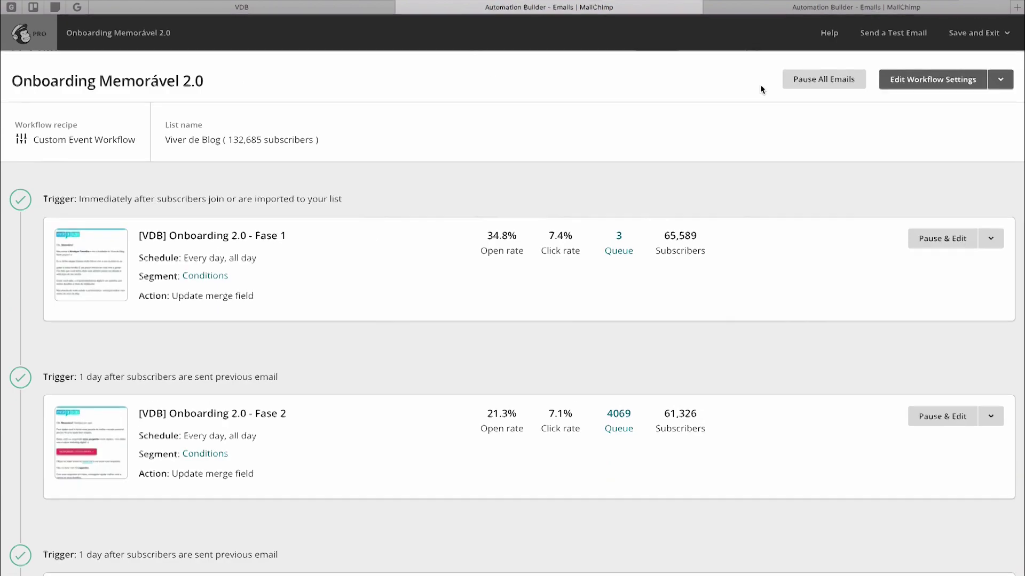
Open the MailChimp Campaigns page in a new browser tab placed before the two Automation Builder tabs
key("super+t")
left_click_drag(835, 9, 451, 27)
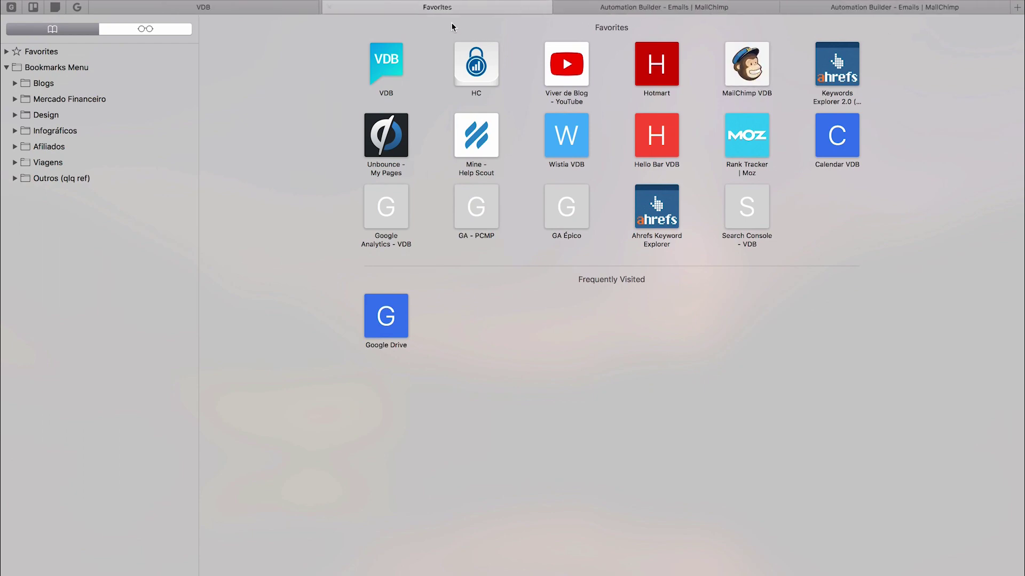
key("super+5")
key("ctrl+Tab")
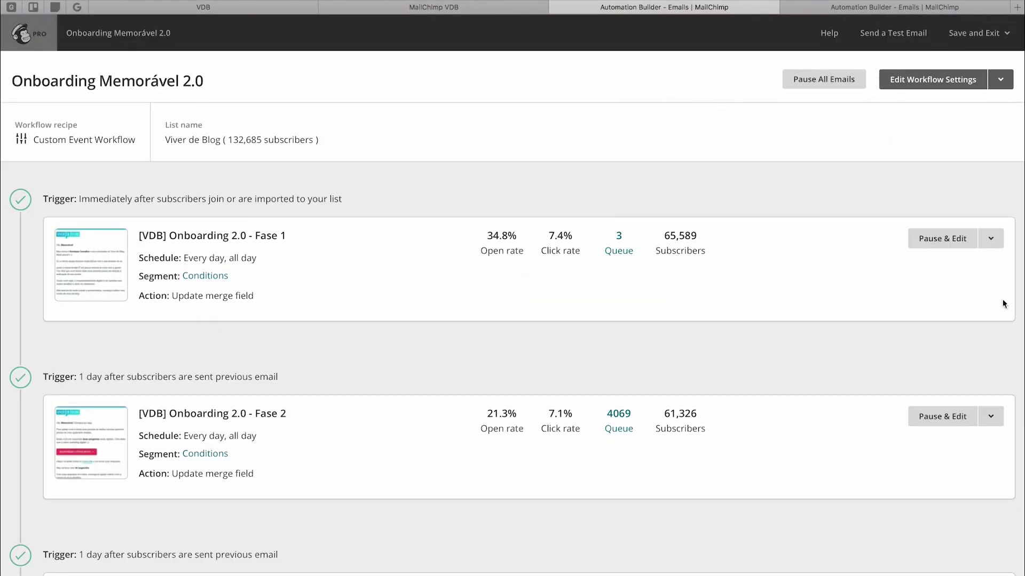
key("ctrl+shift+Tab")
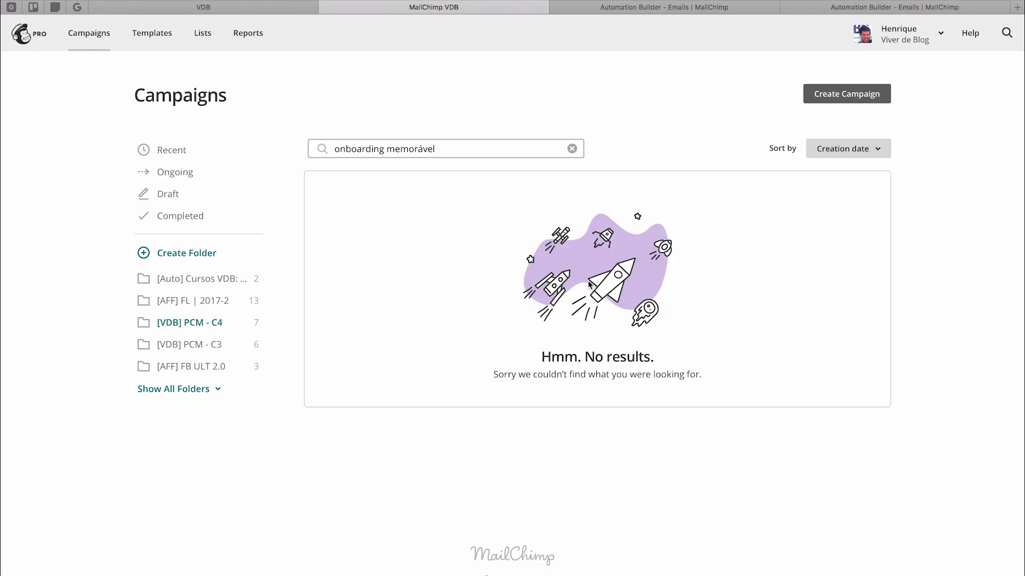
Start a new automated email campaign using the Welcome new subscribers recipe
left_click(836, 99)
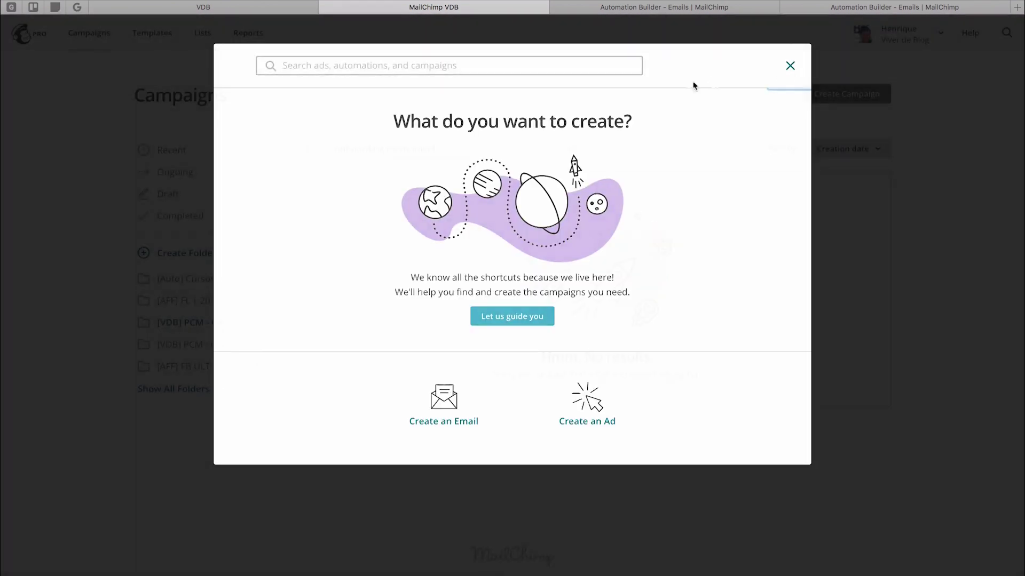
key("Escape")
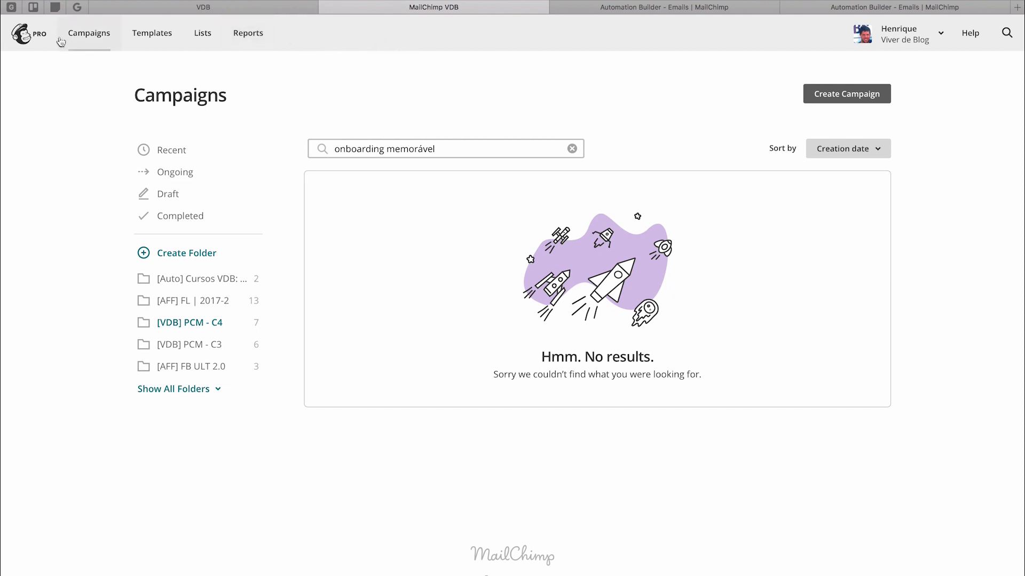
left_click(821, 99)
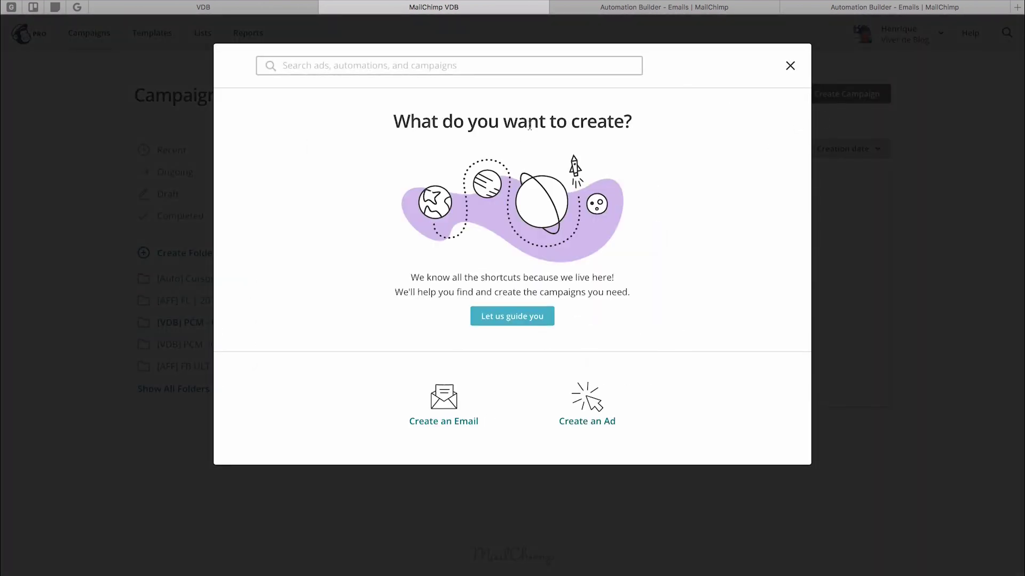
left_click(448, 409)
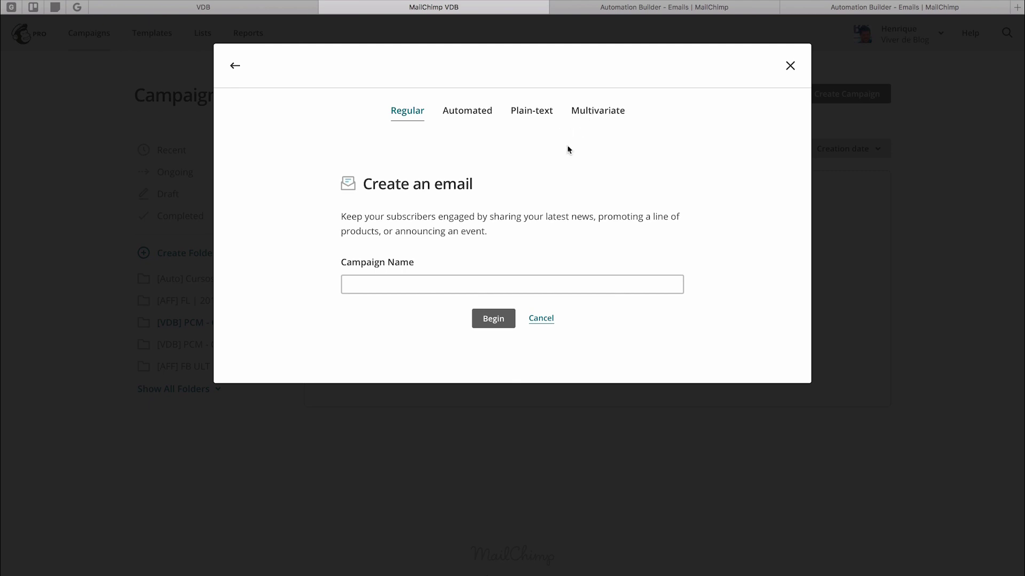
left_click(459, 116)
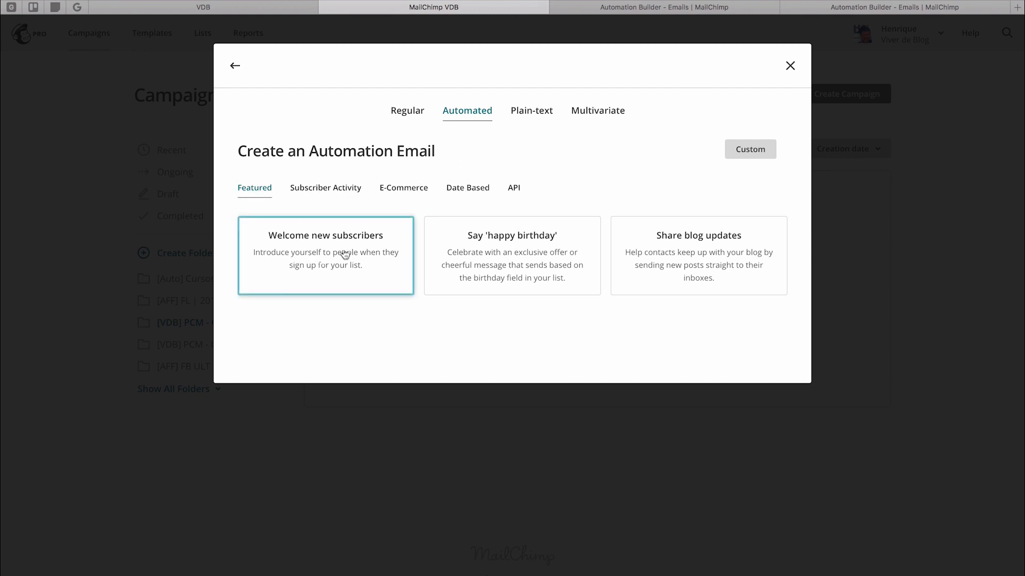
left_click(328, 254)
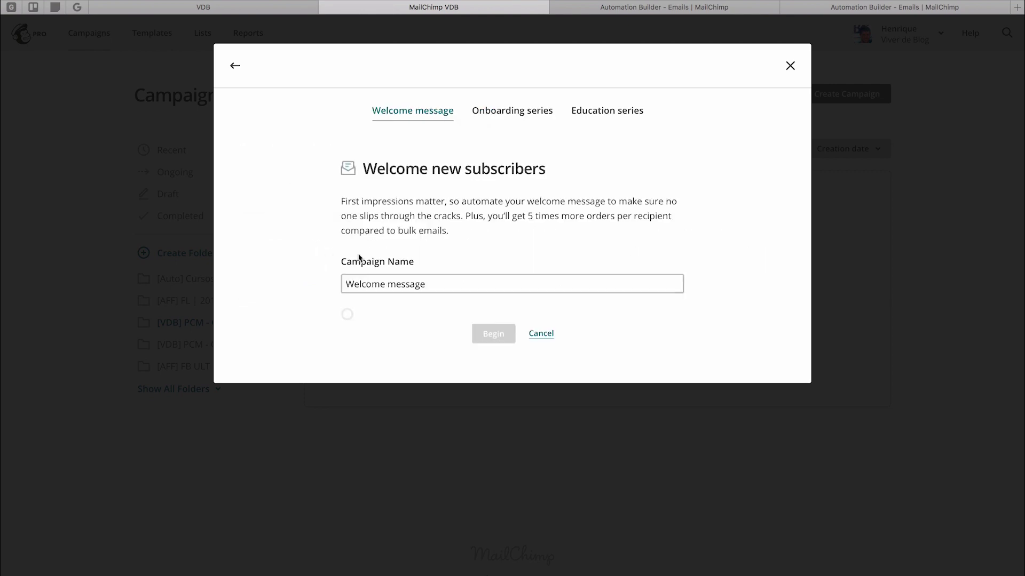
Name the campaign Teste - Automation and create it for the Viver de Blog list
triple_click(447, 277)
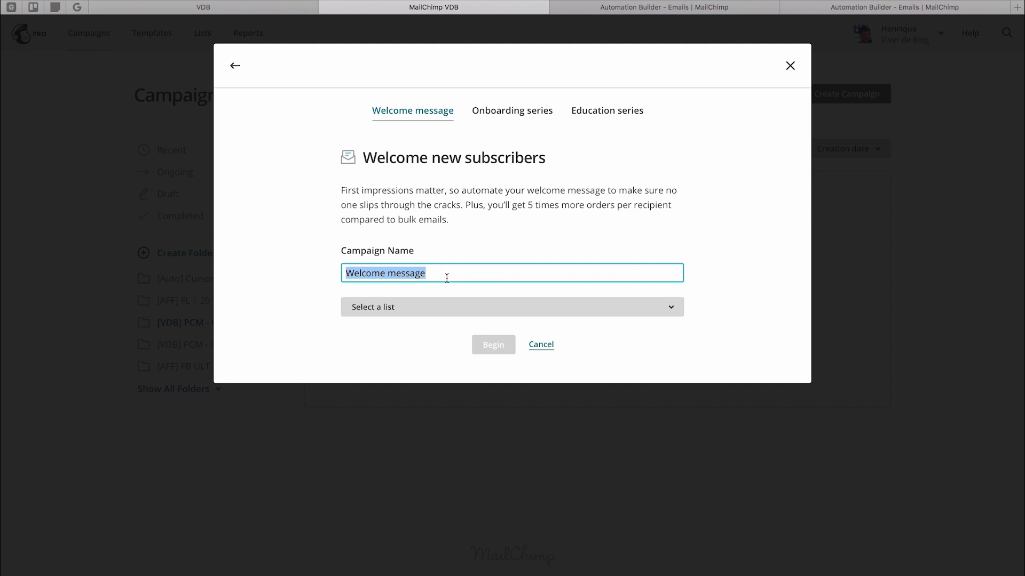
type("Teste - Automation")
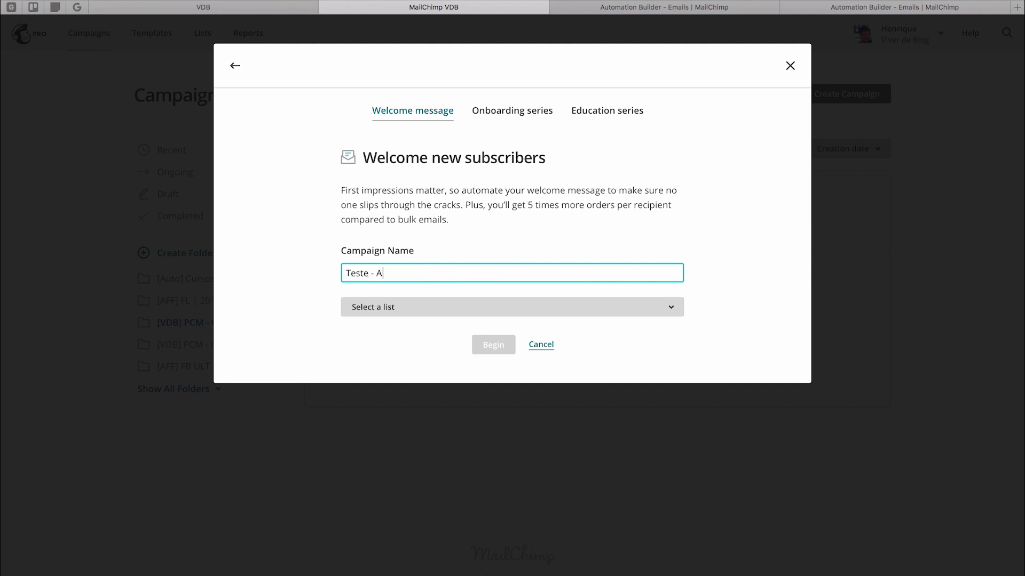
left_click(531, 307)
left_click(400, 430)
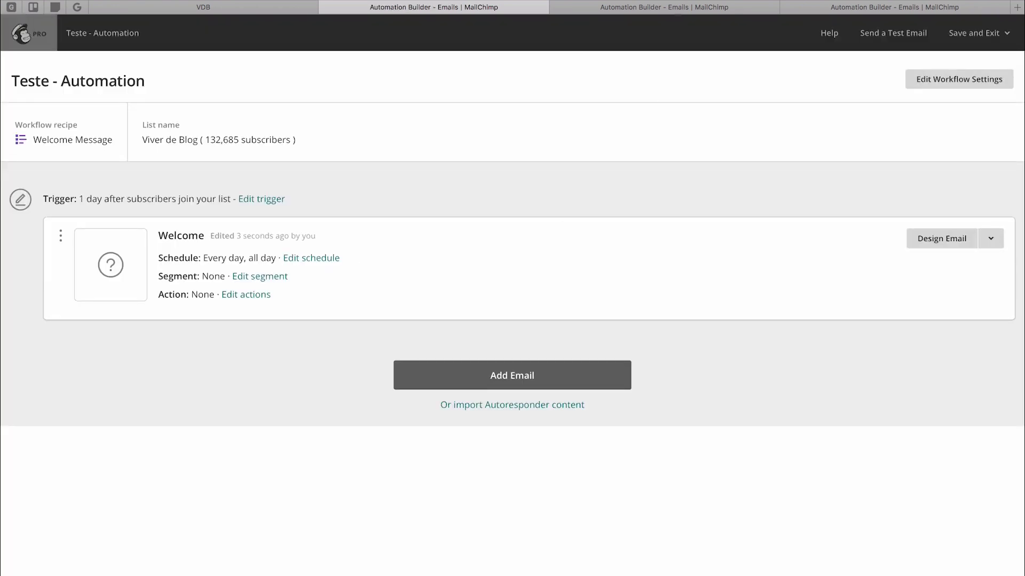
Open the workflow settings of Teste - Automation and change the From name to the sender's full name
key("ctrl+Tab")
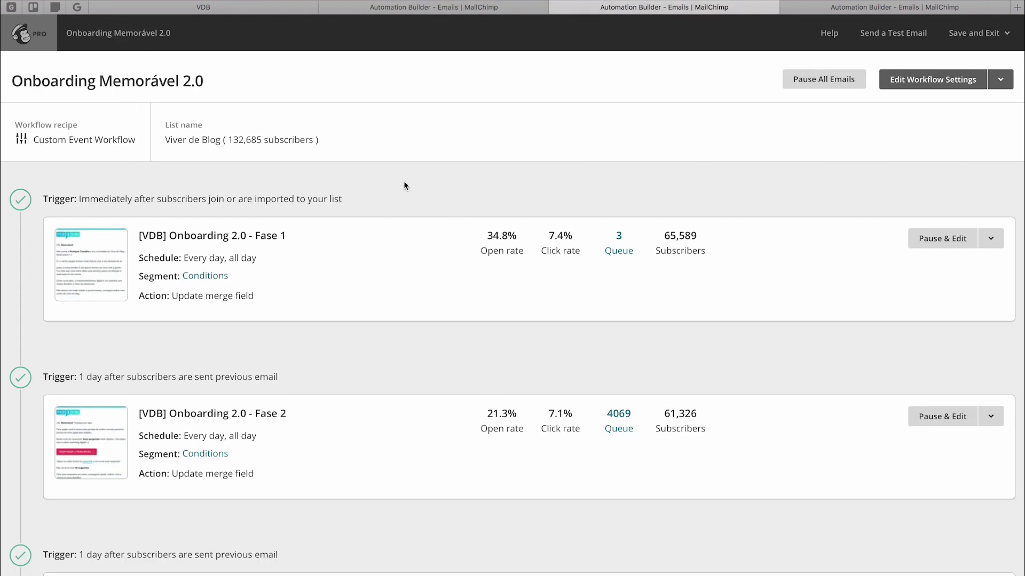
key("ctrl+shift+Tab")
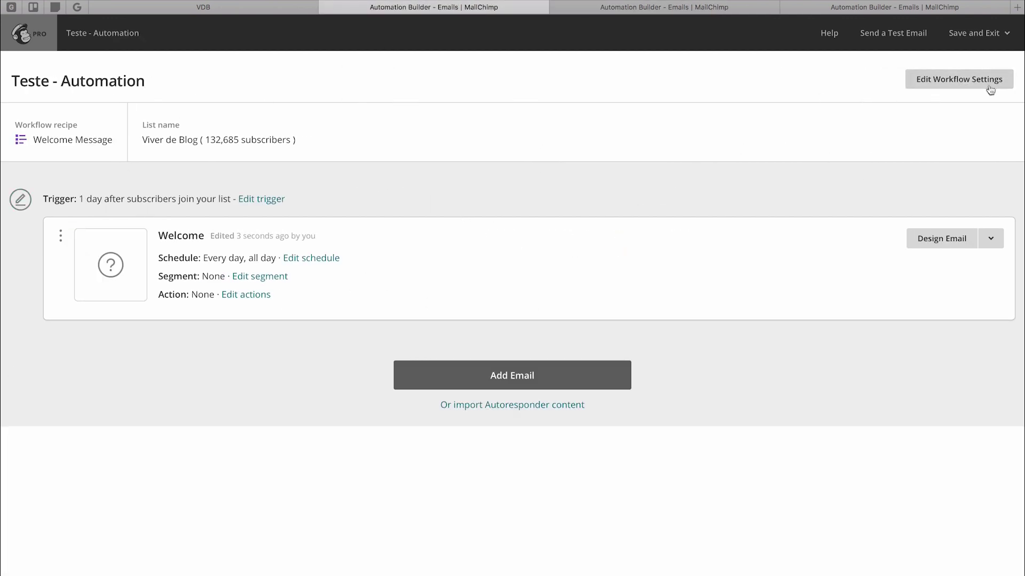
left_click(939, 80)
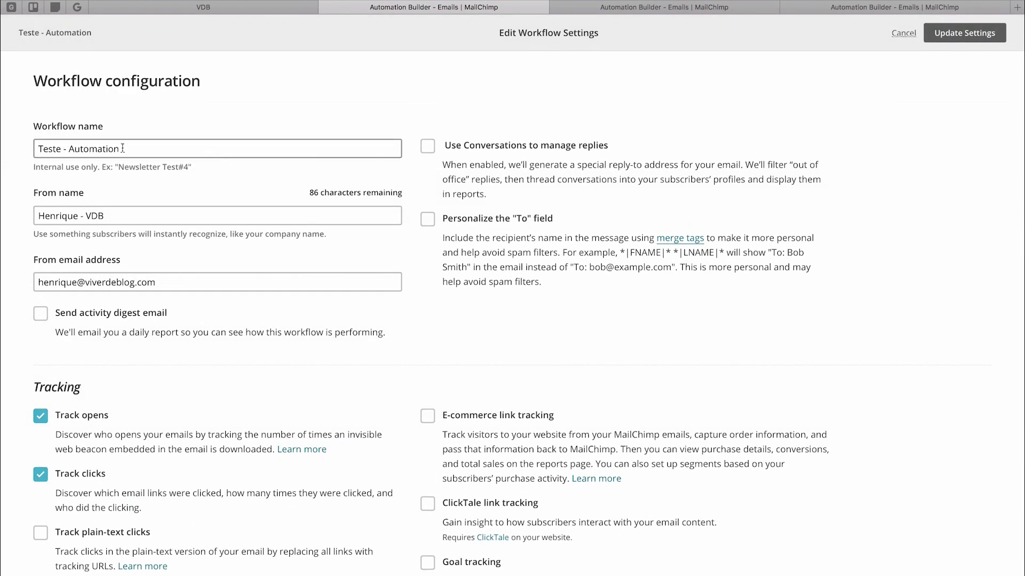
triple_click(79, 153)
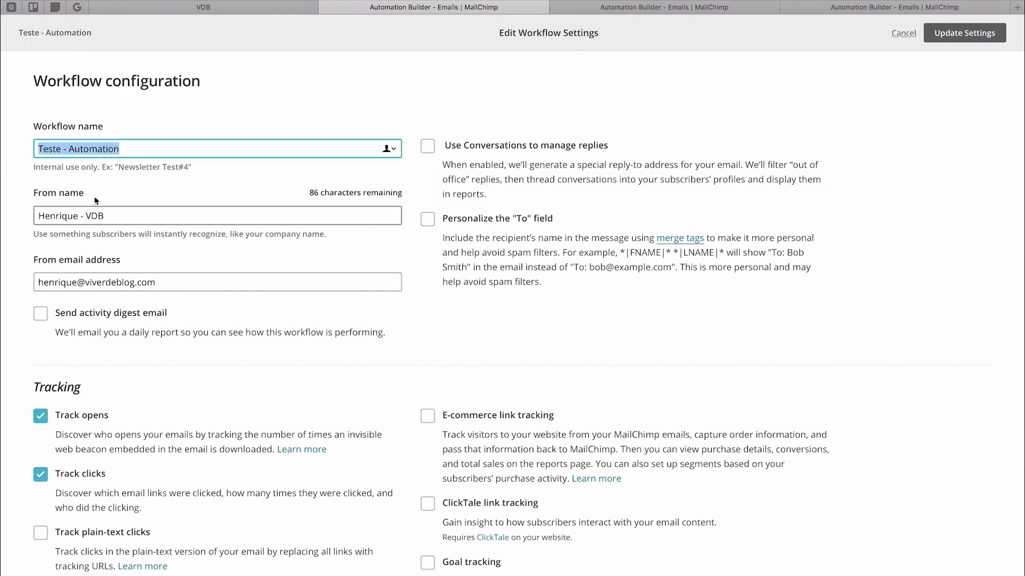
left_click(632, 12)
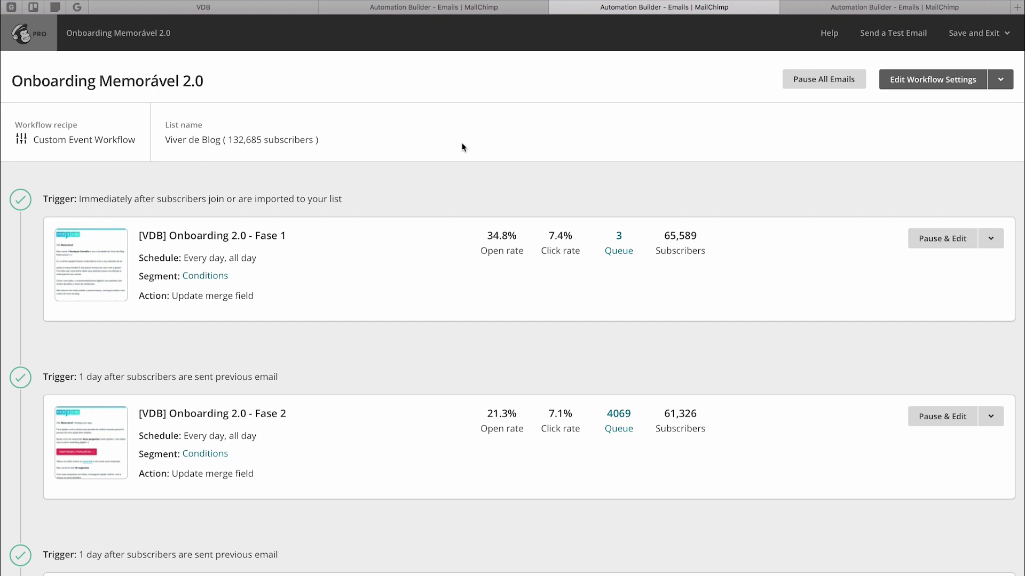
left_click(507, 7)
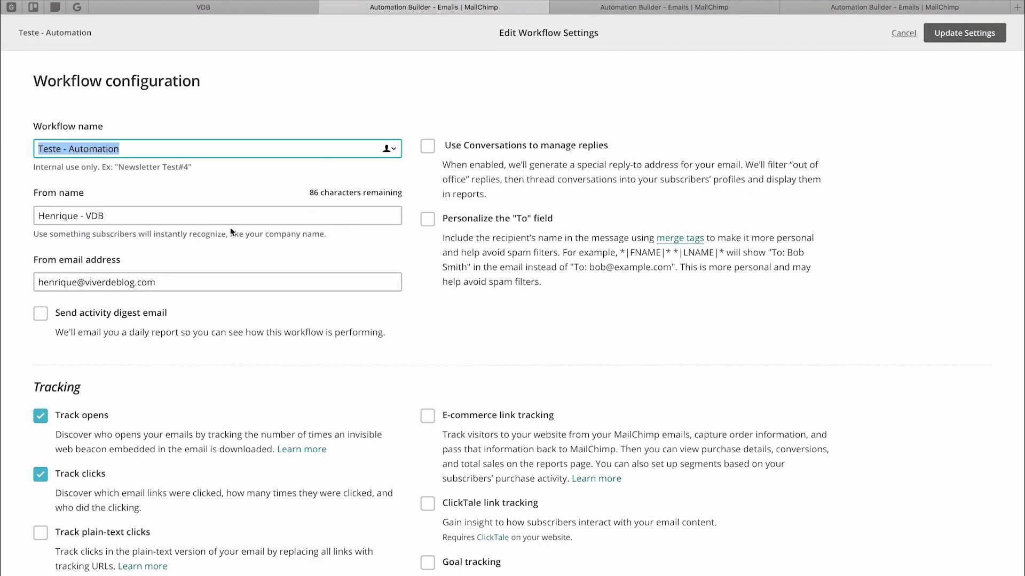
left_click(74, 213)
key("shift+End")
type("Carval")
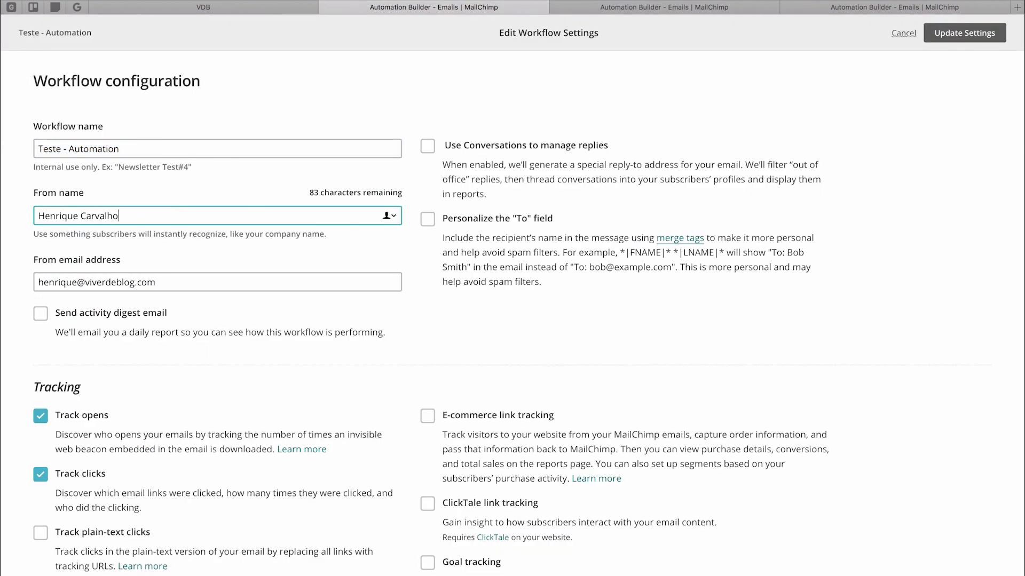
Enable goal tracking and plain-text click tracking in the workflow settings
left_click(216, 284)
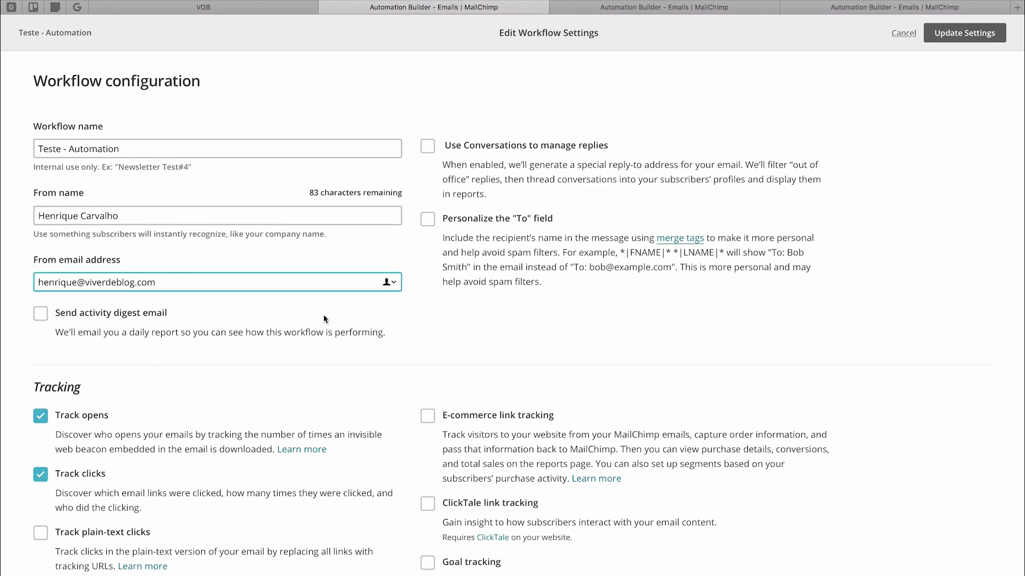
scroll(427, 534, "down", 1)
left_click(428, 542)
scroll(304, 433, "down", 5)
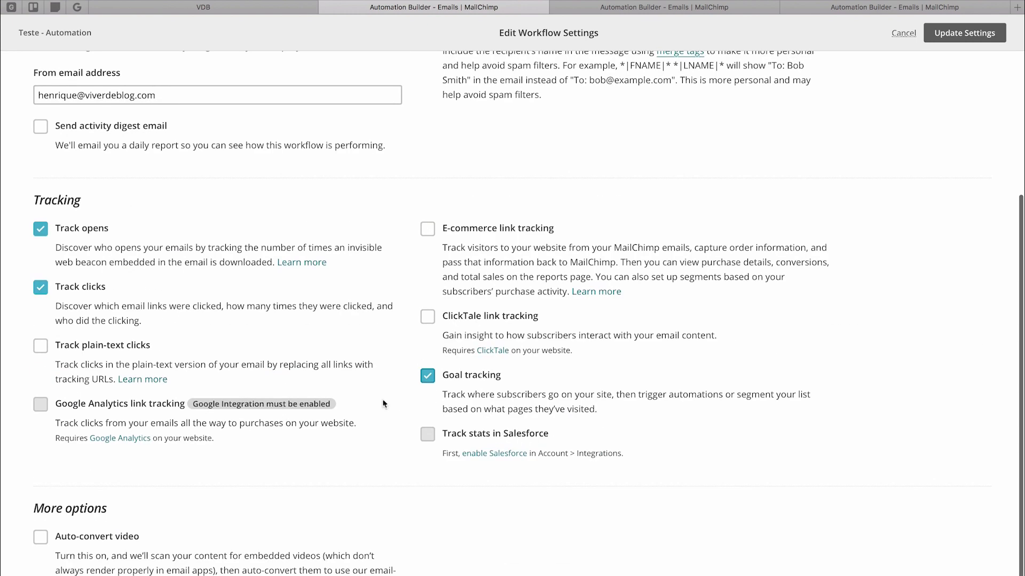
left_click(92, 349)
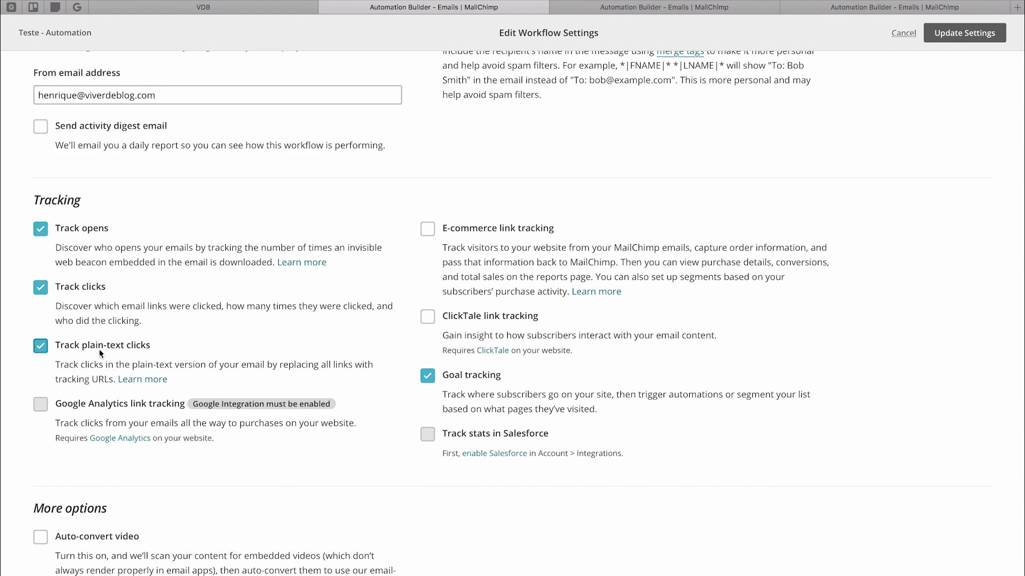
scroll(216, 309, "up", 4)
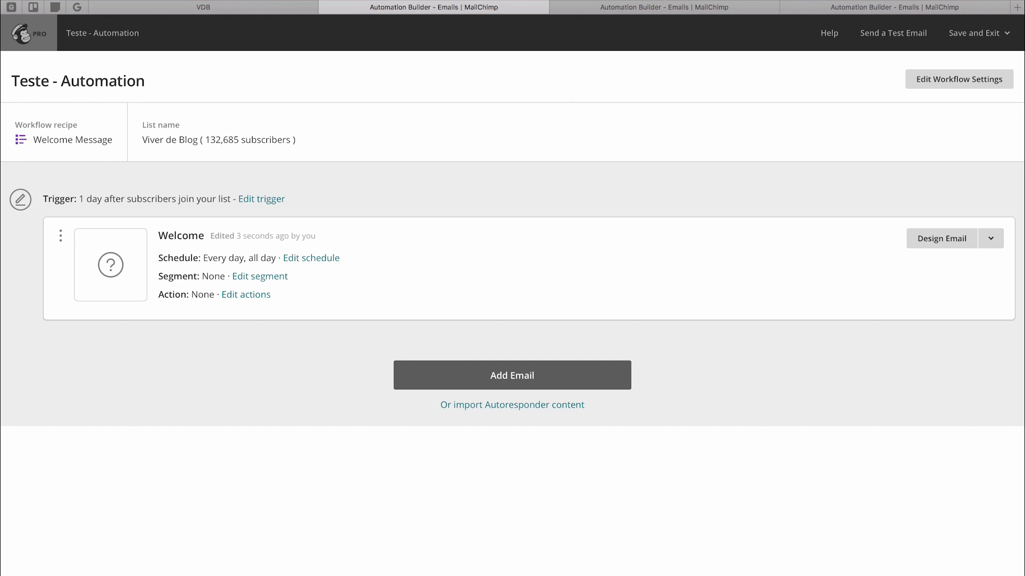
Review the Onboarding Memorável 2.0 email sequence for comparison and return to the Teste - Automation workflow
left_click(655, 11)
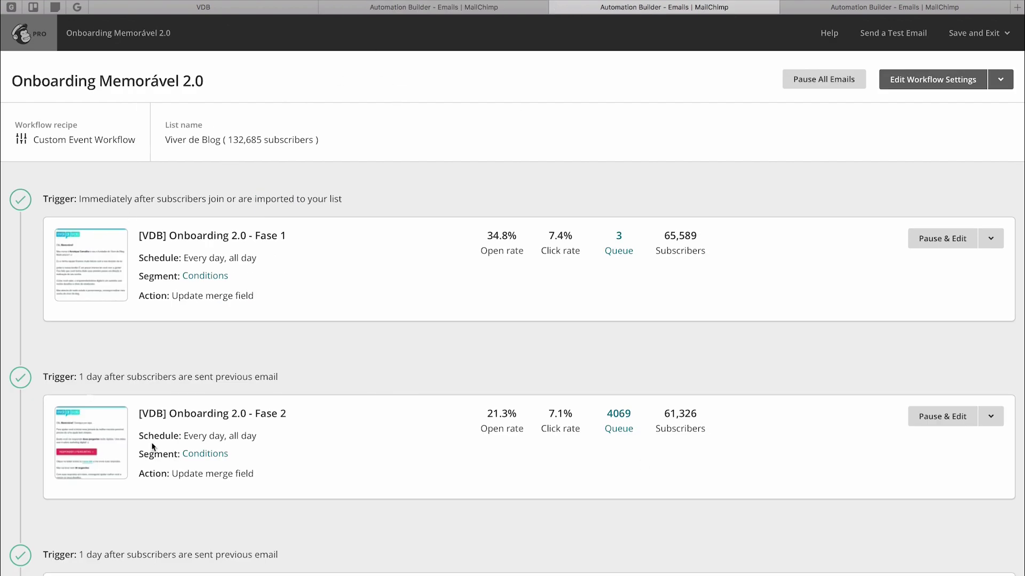
scroll(341, 290, "down", 15)
scroll(341, 290, "up", 15)
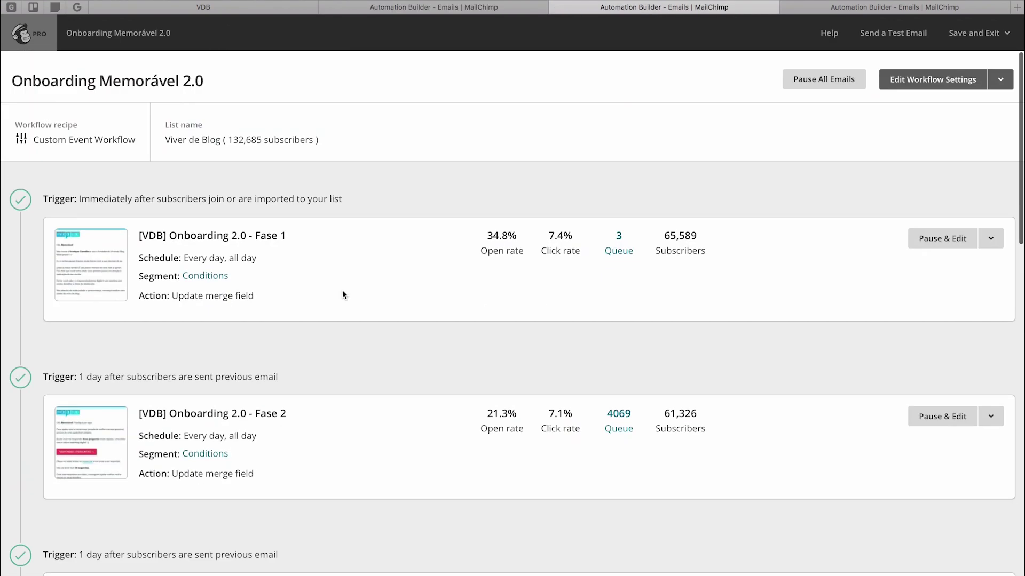
left_click(464, 11)
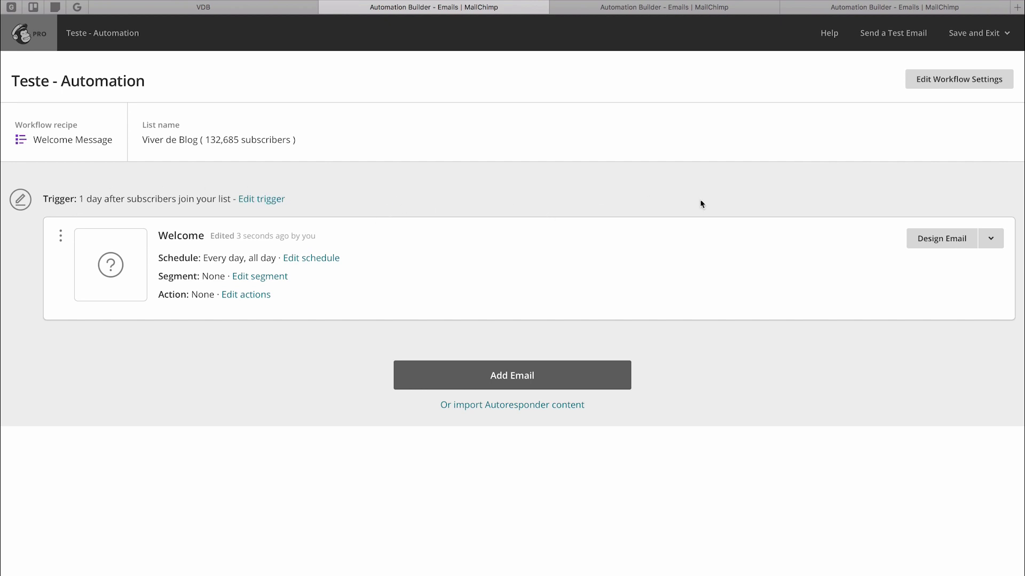
Open the trigger settings of Teste - Automation and review the workflow activity, e-commerce, campaign activity and list management triggers
left_click(273, 199)
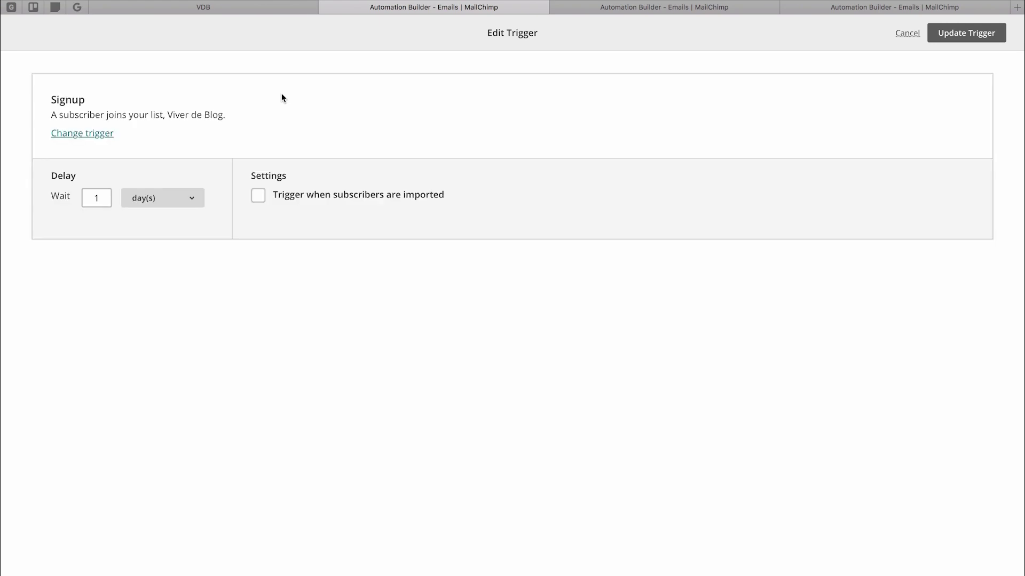
left_click(91, 134)
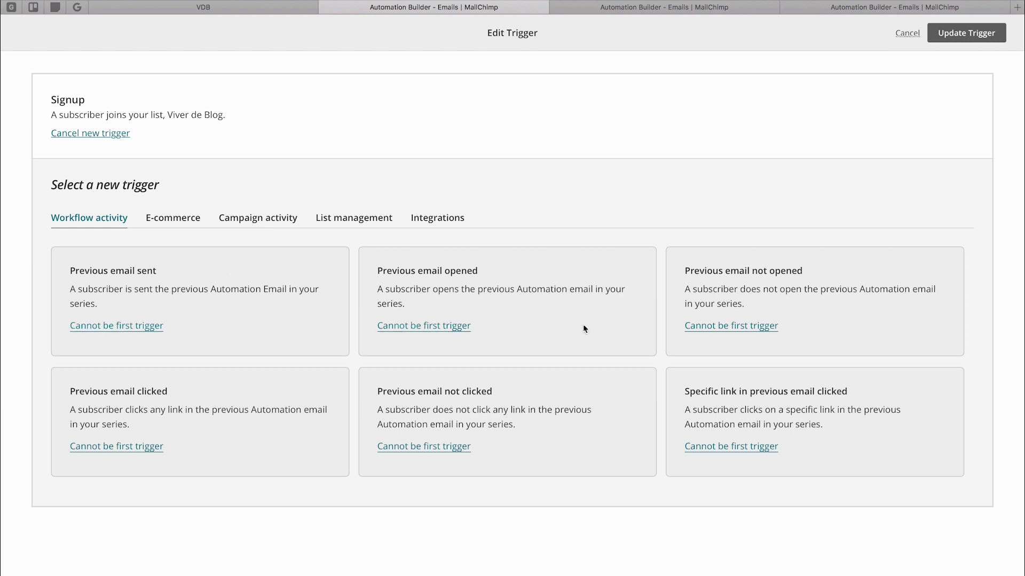
left_click(167, 223)
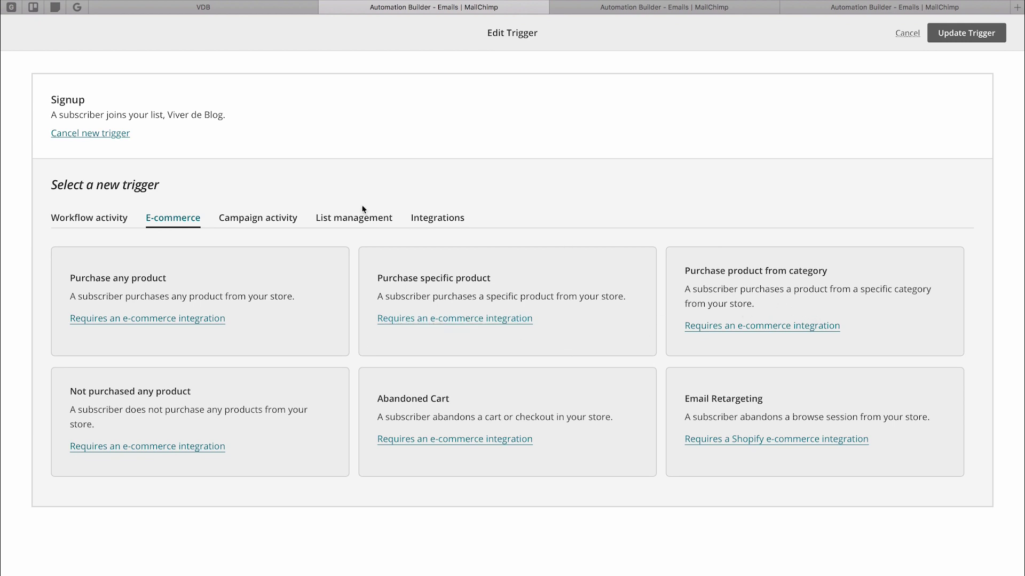
left_click(262, 220)
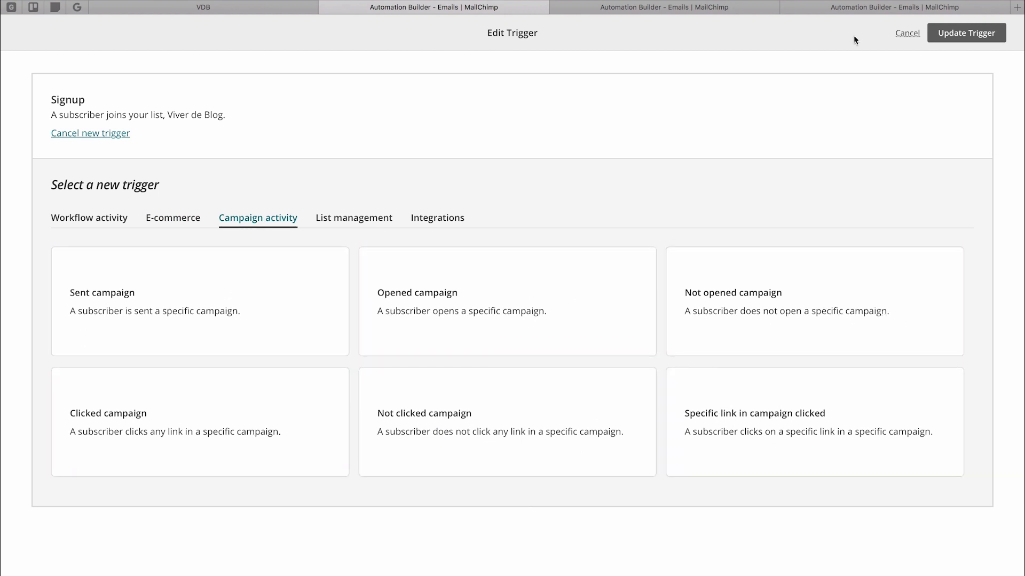
left_click(855, 8)
left_click(453, 7)
left_click(353, 217)
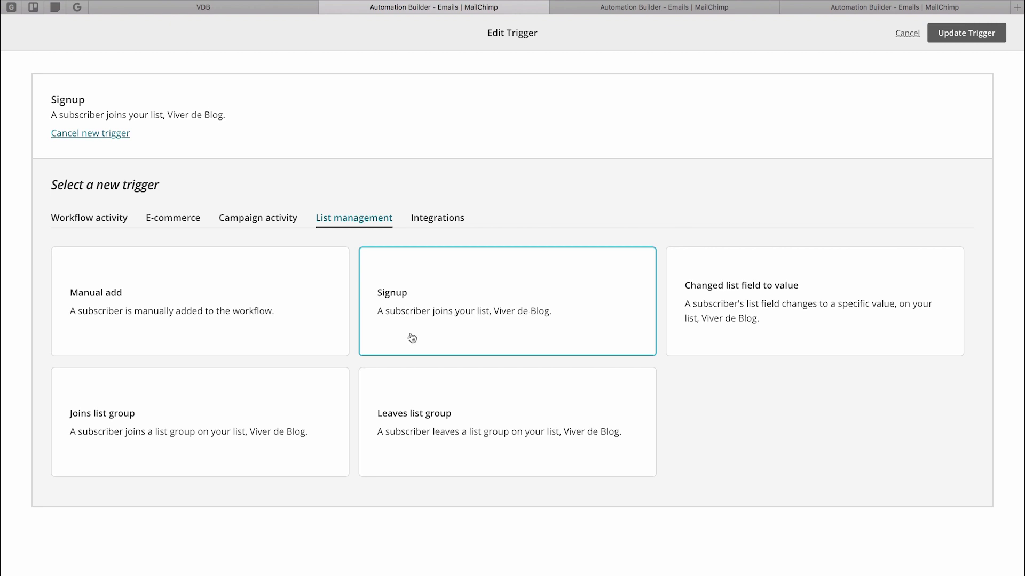
Try the Joins list group trigger and look through its available groupings without selecting one
left_click(242, 418)
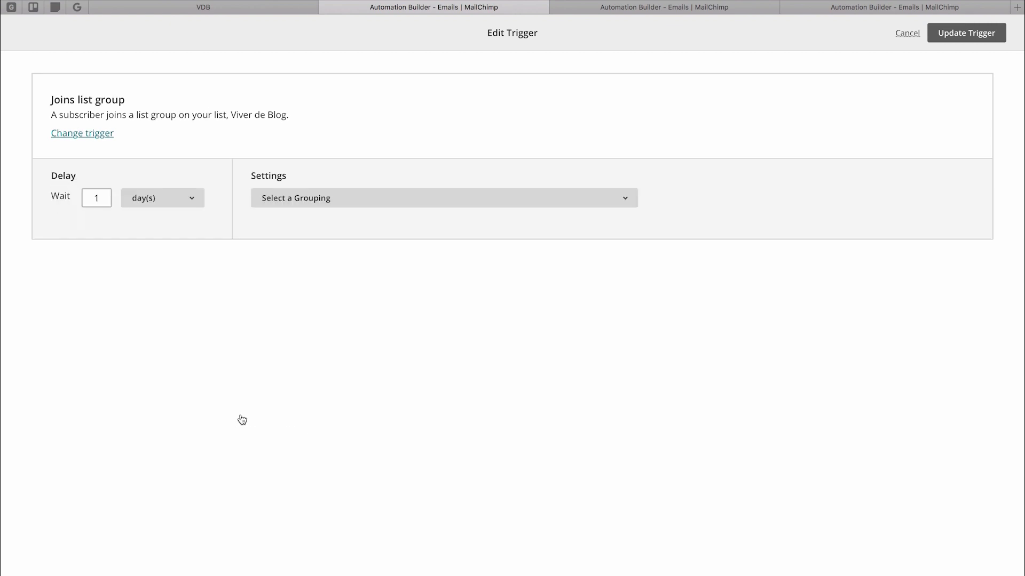
left_click(355, 202)
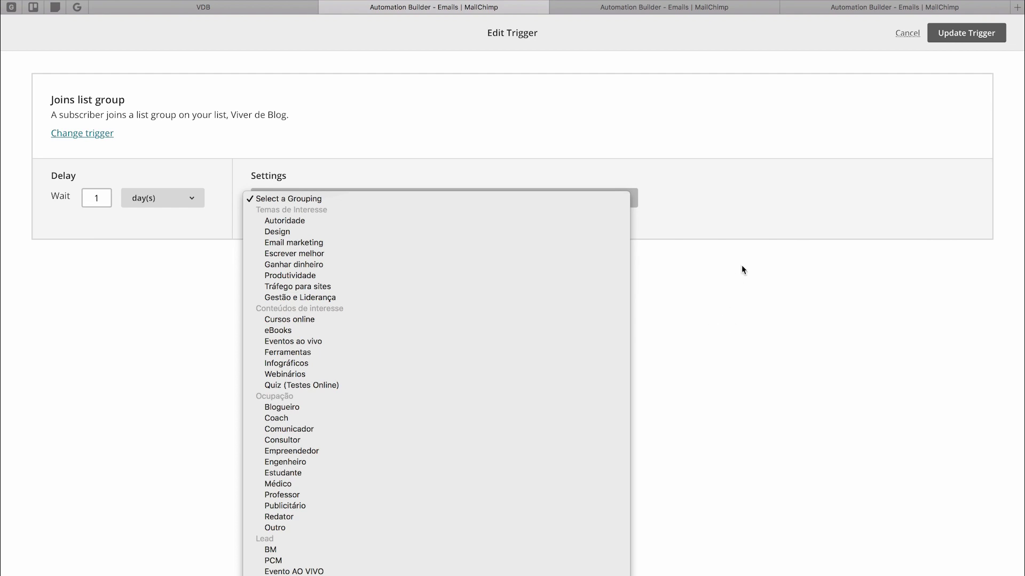
scroll(419, 398, "down", 2)
scroll(347, 444, "down", 3)
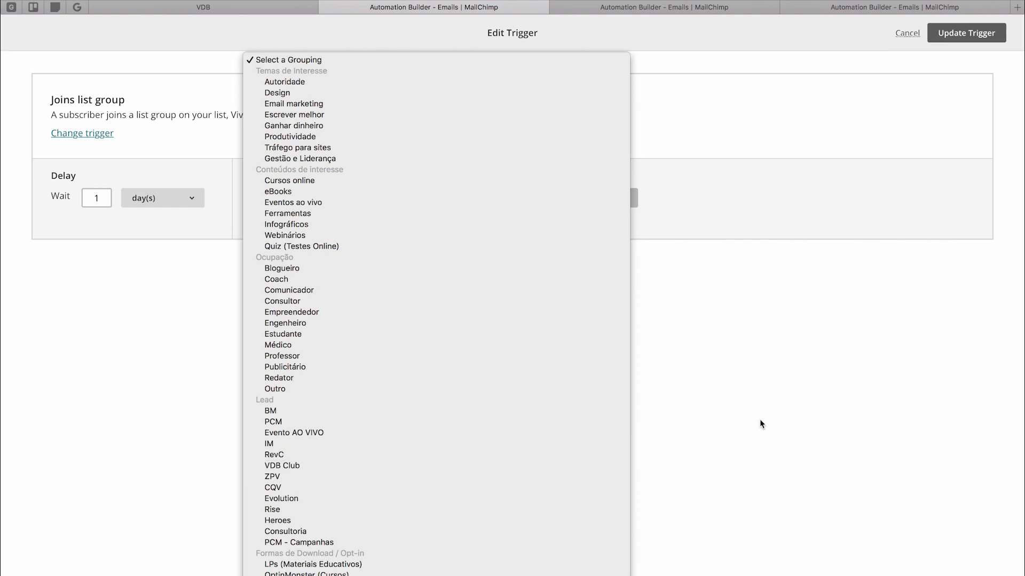
left_click(762, 388)
Set the trigger to Signup, including imported subscribers, with the delay set to immediately, and update it
left_click(102, 134)
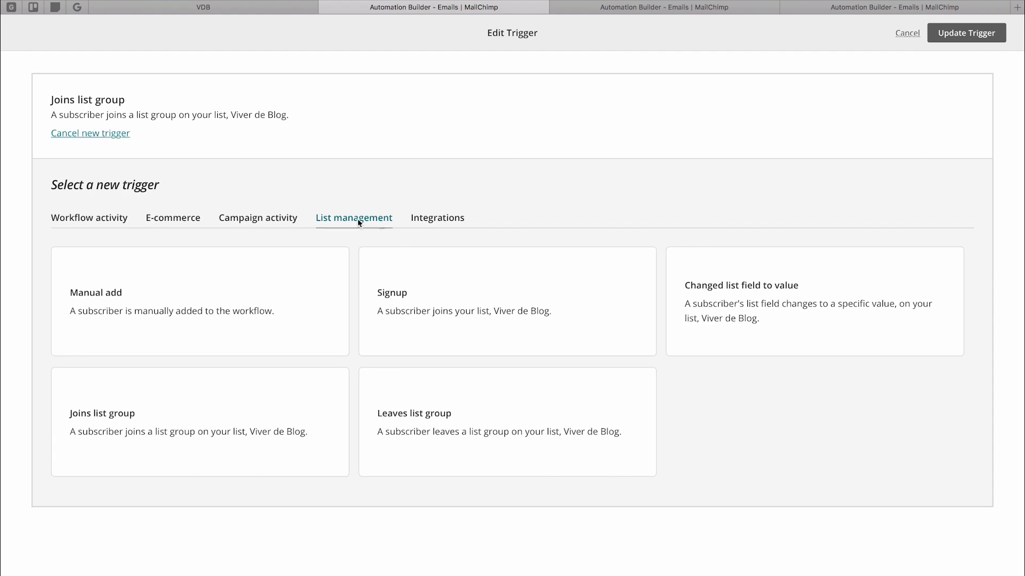
left_click(437, 297)
left_click(257, 197)
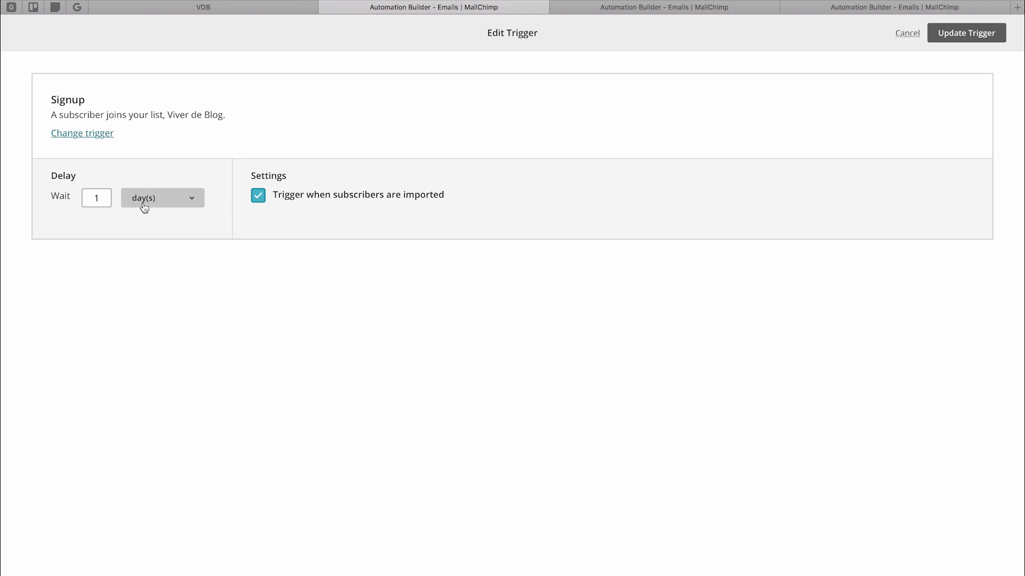
left_click(165, 199)
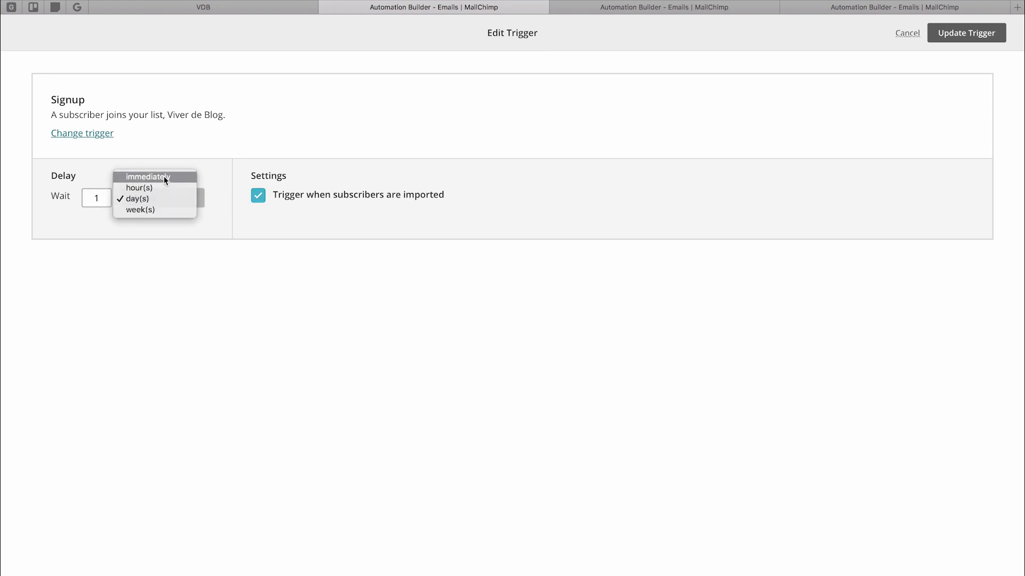
left_click(164, 177)
left_click(960, 36)
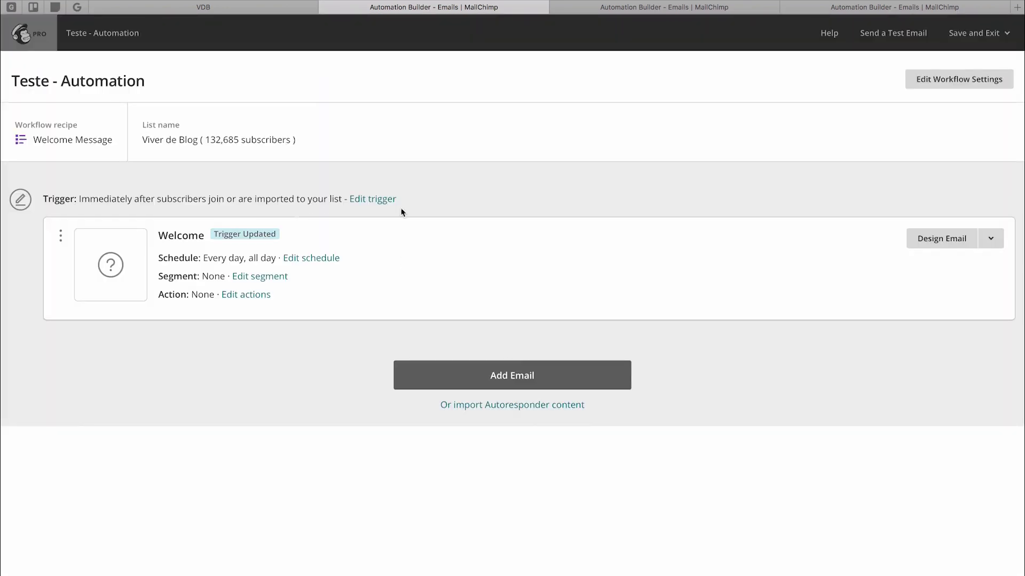
Try the Only send between time option in the Welcome email's schedule, revert to As soon as possible and cancel the schedule changes
left_click(310, 259)
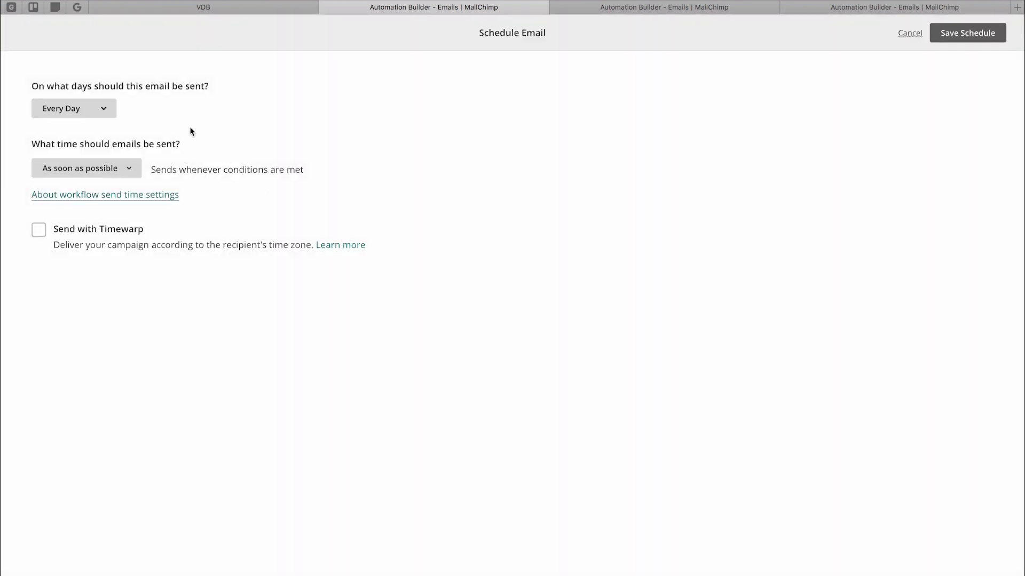
left_click(75, 110)
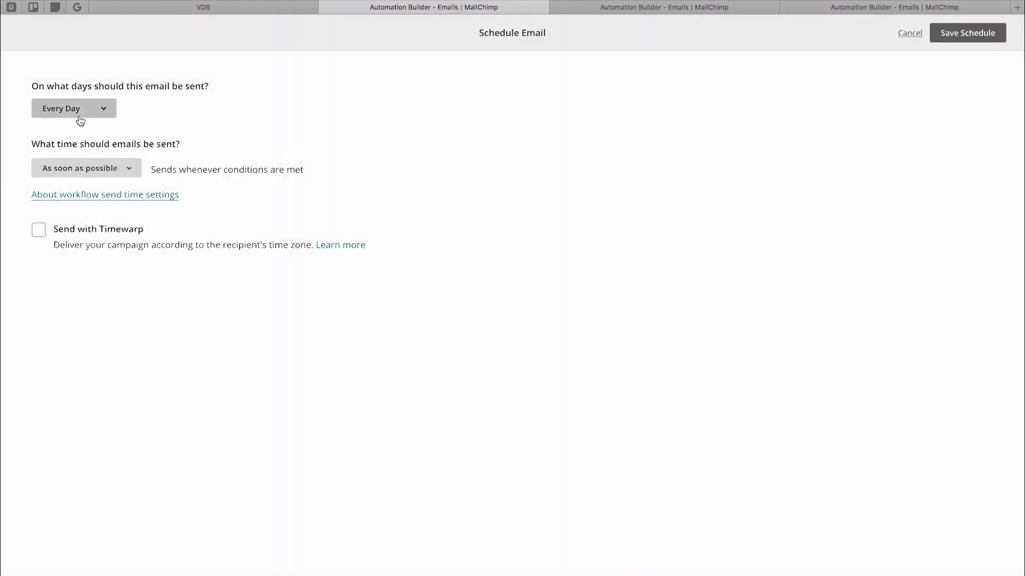
left_click(103, 108)
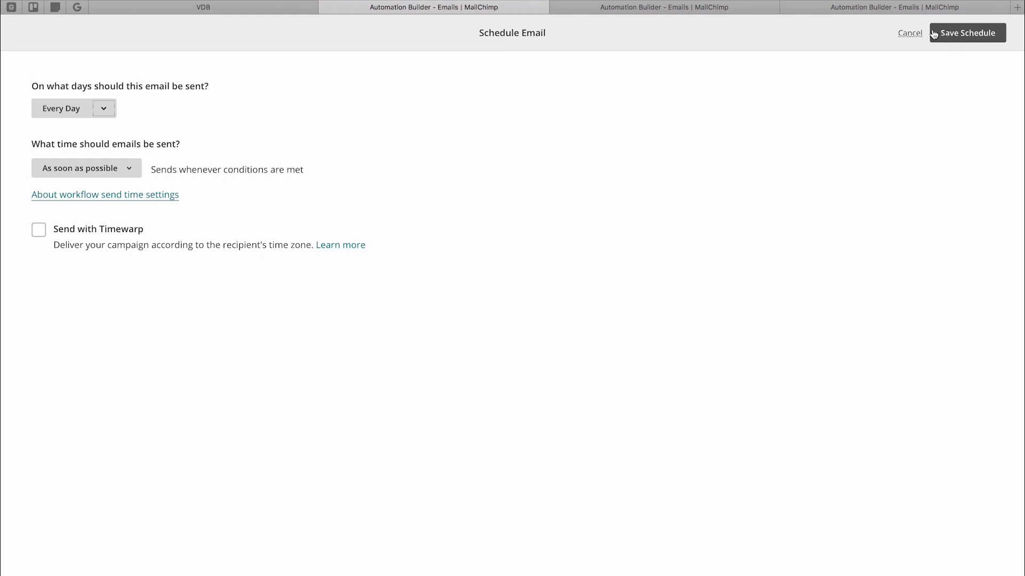
left_click(109, 168)
left_click(89, 180)
left_click(110, 174)
left_click(92, 194)
left_click(91, 175)
left_click(91, 179)
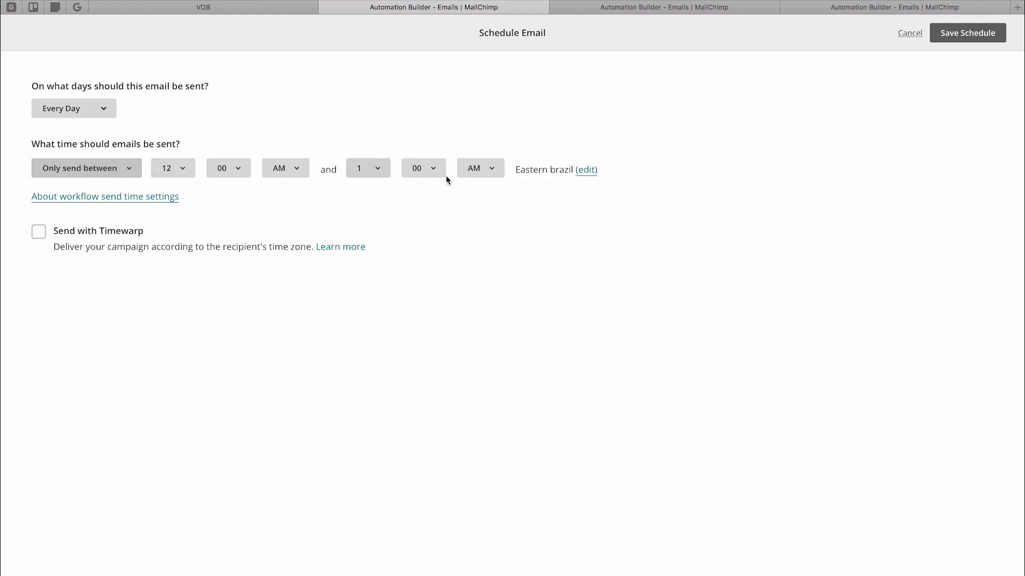
left_click(87, 171)
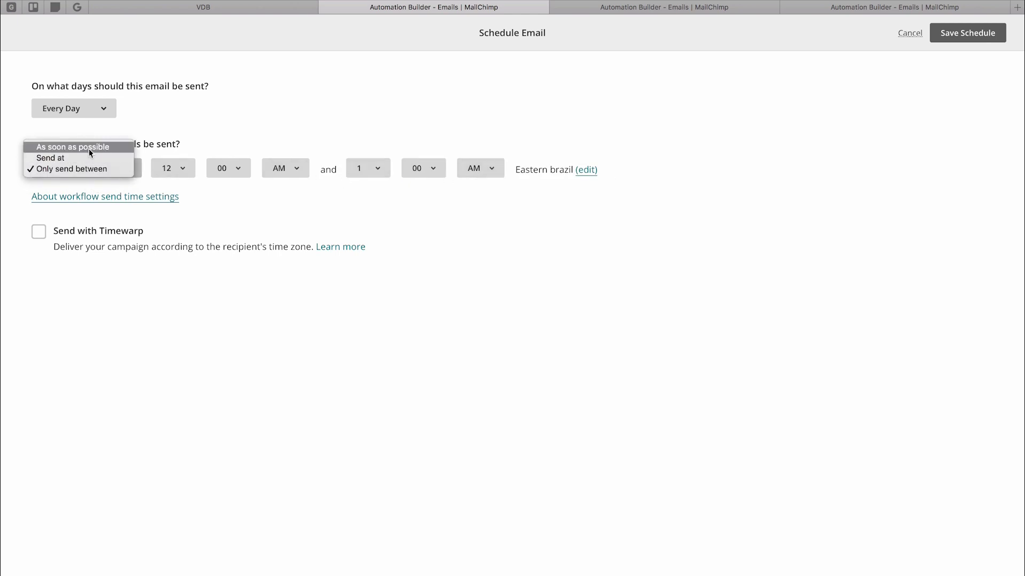
left_click(89, 147)
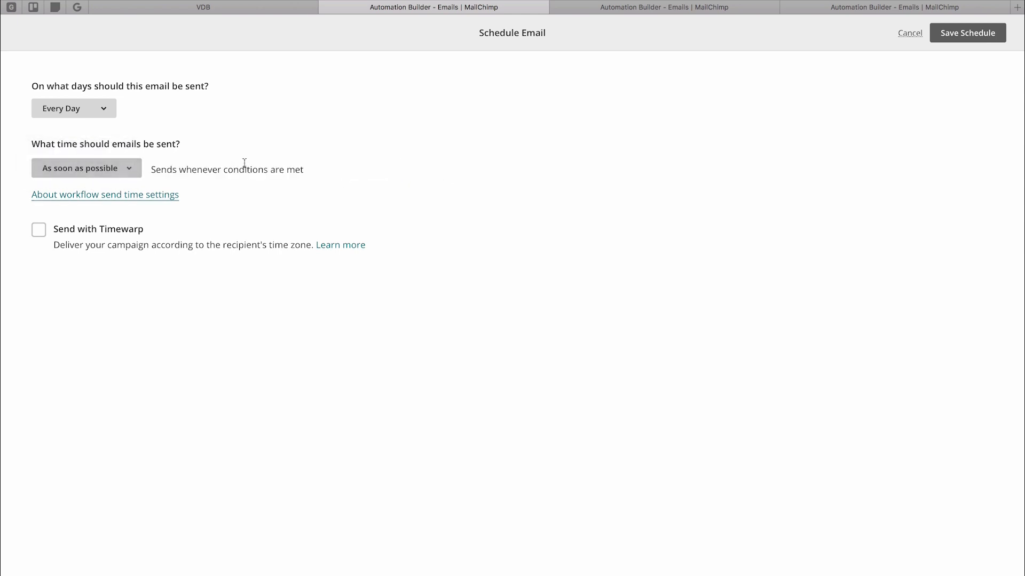
left_click(905, 36)
Examine the segmentation options of the Welcome email and leave them unchanged
left_click(491, 222)
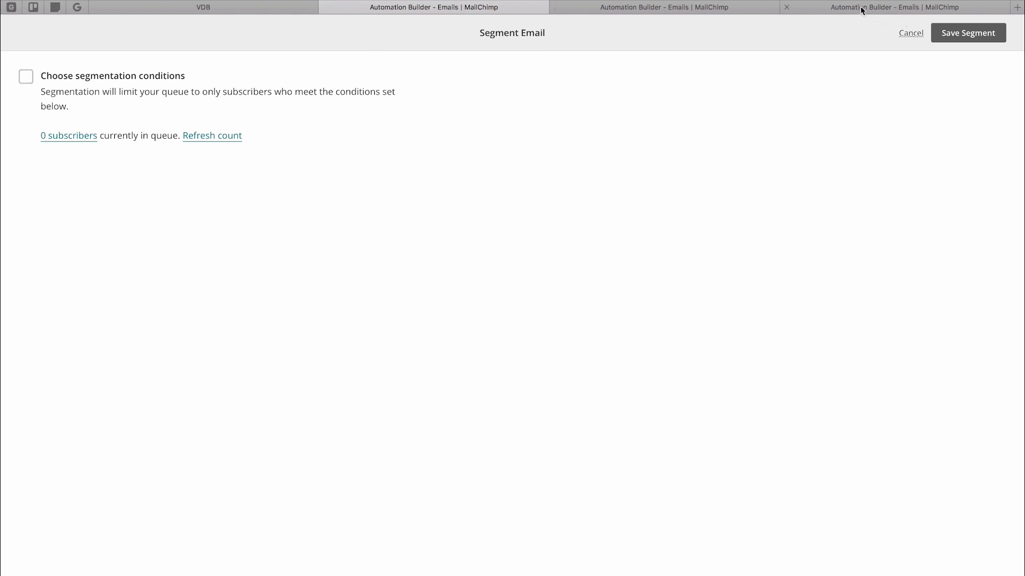
left_click(875, 9)
left_click(507, 12)
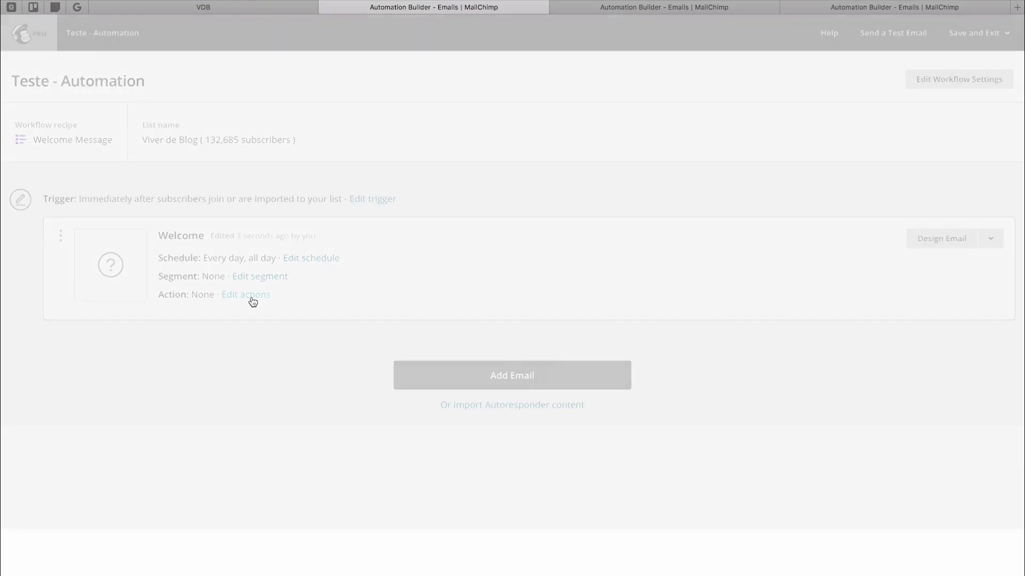
Enable a post-sending list action for the Welcome email and try Add to Static Segment and Join Interest Group
left_click(41, 95)
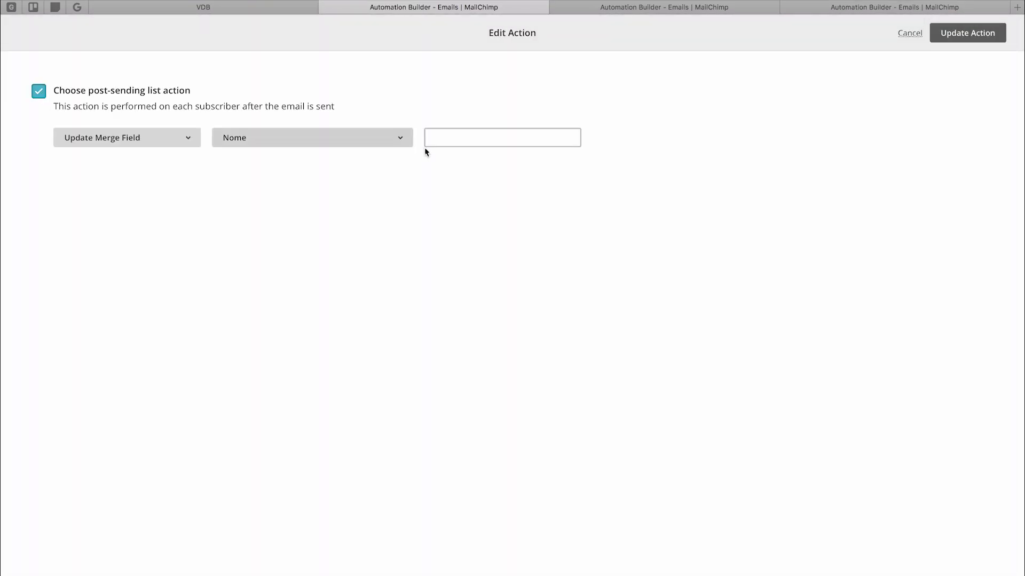
left_click(195, 144)
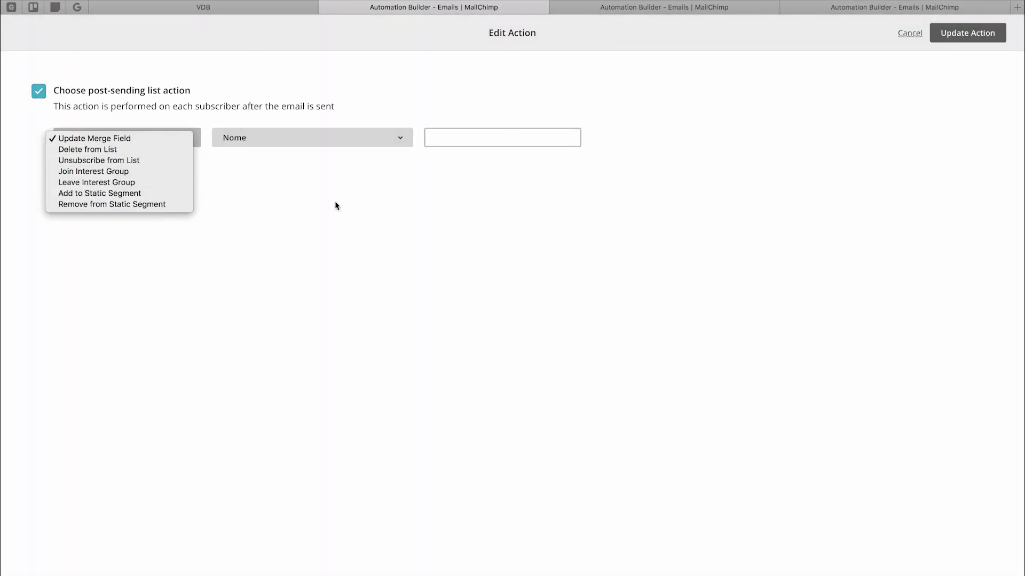
left_click(142, 194)
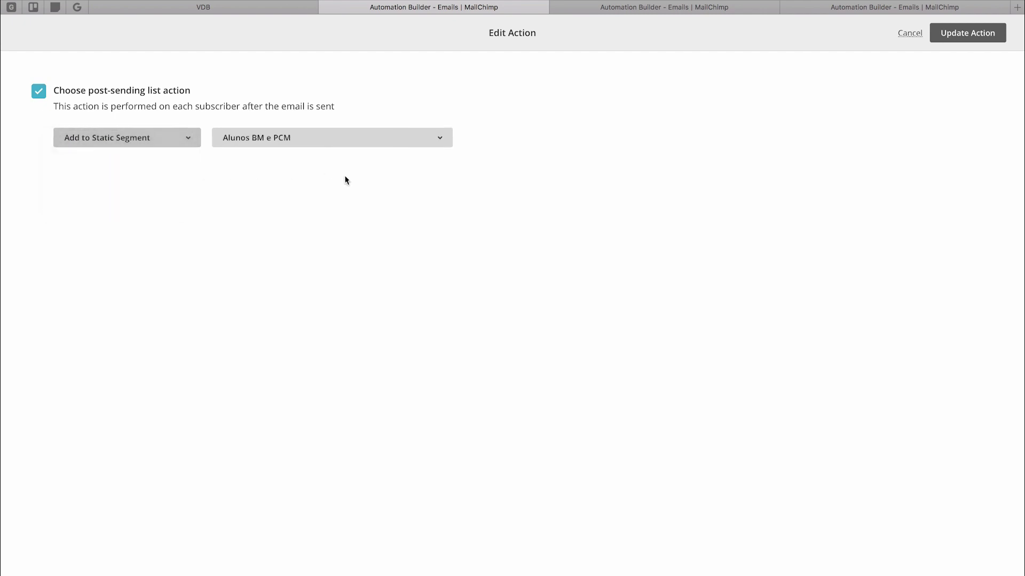
left_click(162, 136)
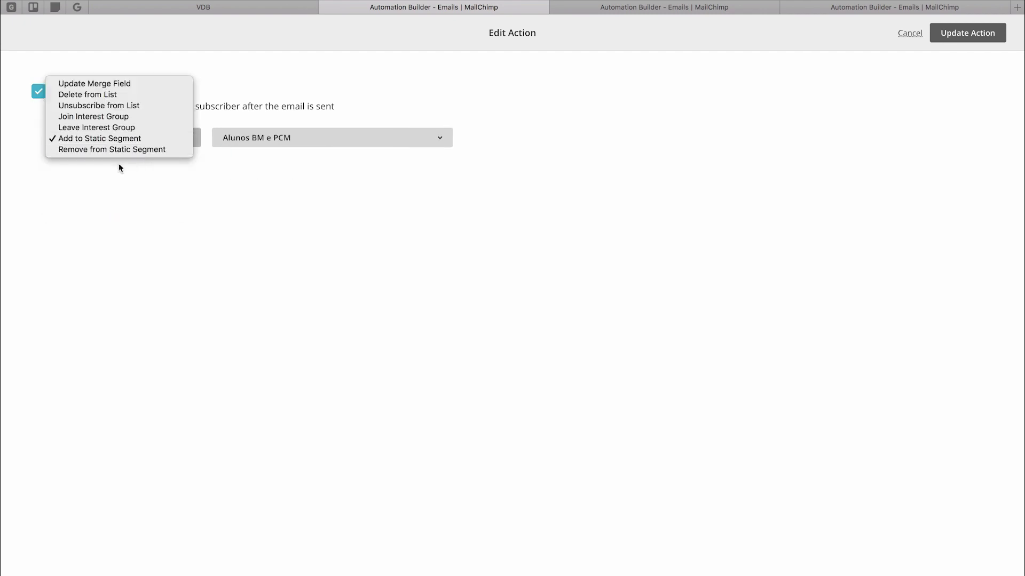
left_click(139, 118)
left_click(332, 200)
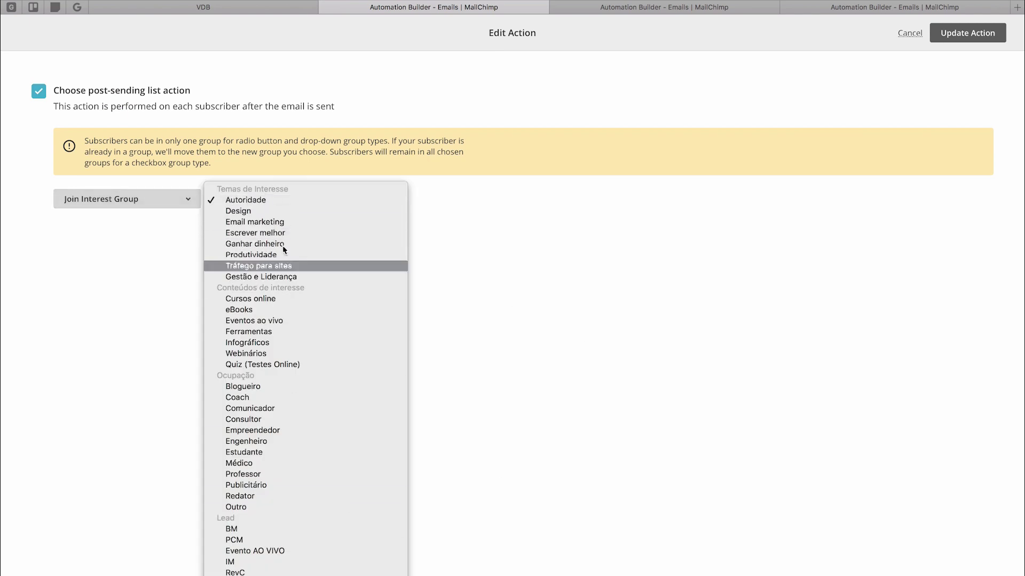
left_click(424, 258)
Try Unsubscribe from List as the post-sending action and cancel the action changes
left_click(136, 199)
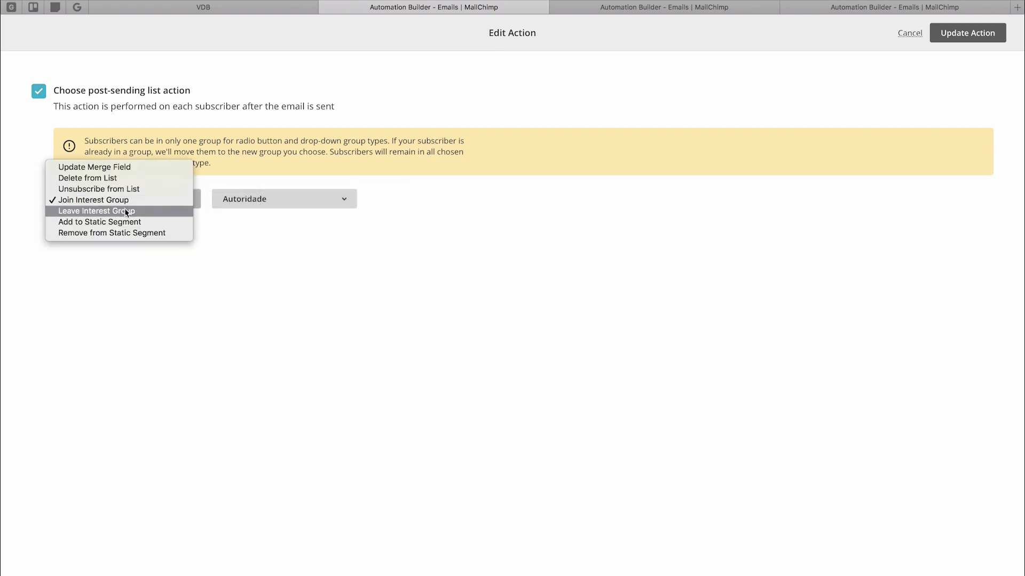
left_click(172, 189)
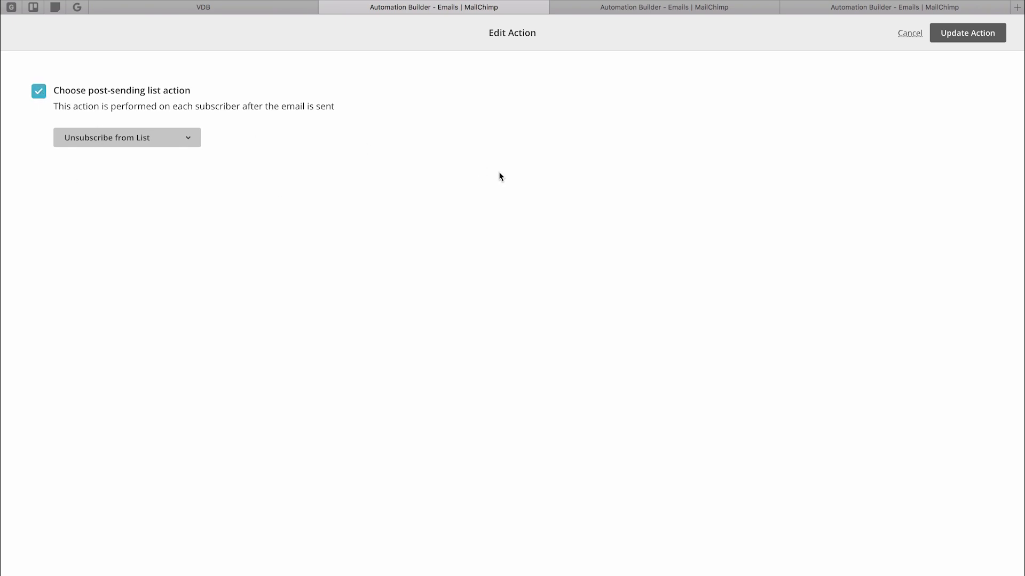
left_click(130, 135)
left_click(414, 126)
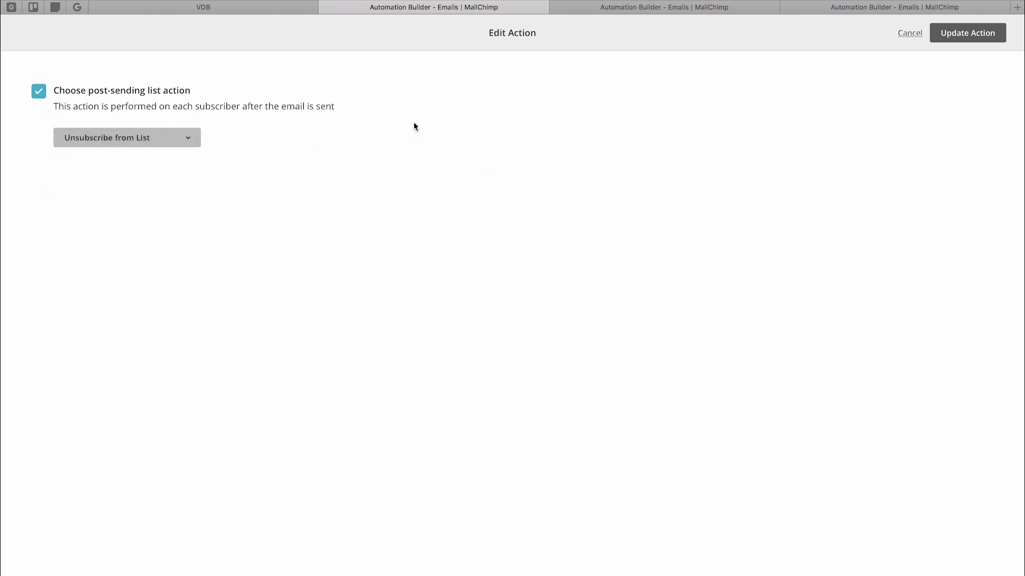
left_click(911, 34)
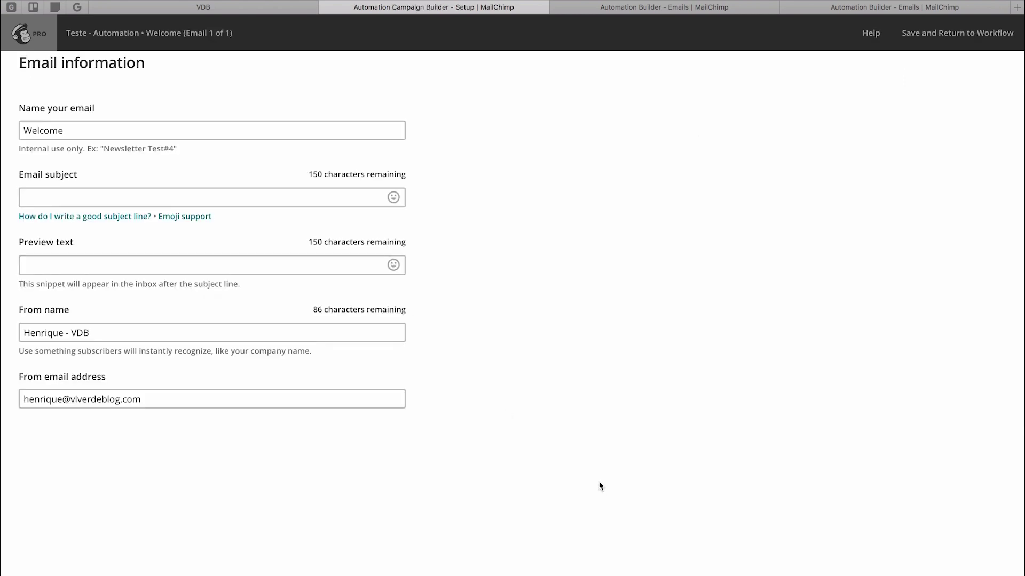
Enter asd as both the subject and preview text of the Welcome email and continue to the template designer
left_click(96, 197)
type("asd")
left_click(75, 263)
type("asd")
left_click(137, 314)
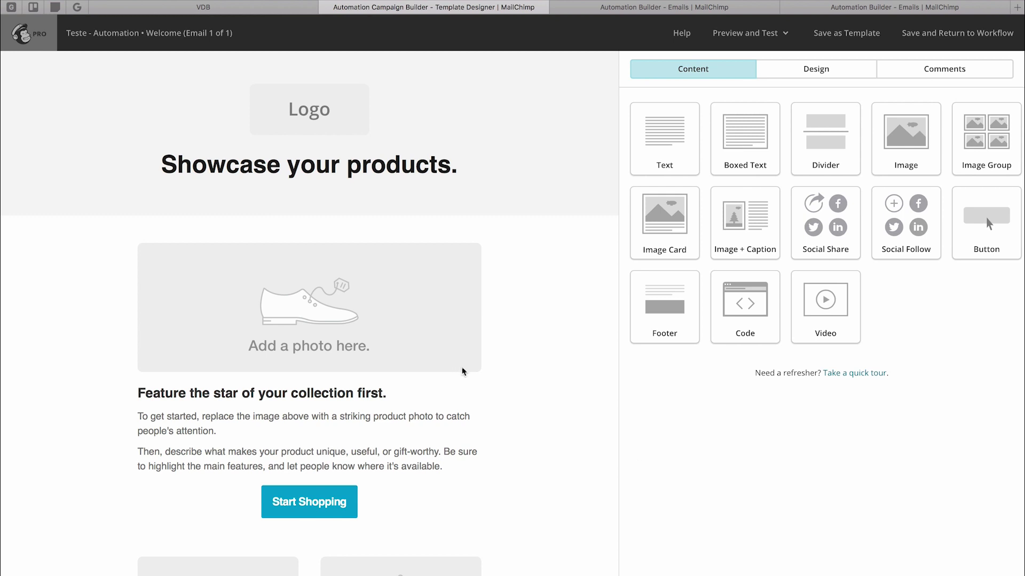
Review the Welcome email's template layout, return to the workflow and switch to Onboarding Memorável 2.0 by closing Teste - Automation
key("super+bracketleft")
scroll(457, 407, "down", 6)
scroll(332, 213, "down", 3)
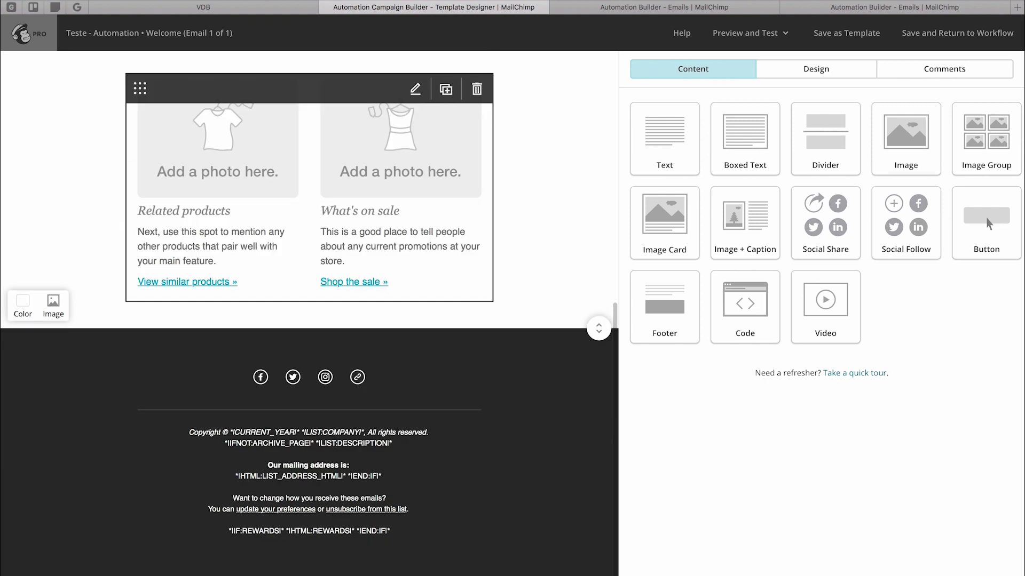
scroll(490, 275, "up", 6)
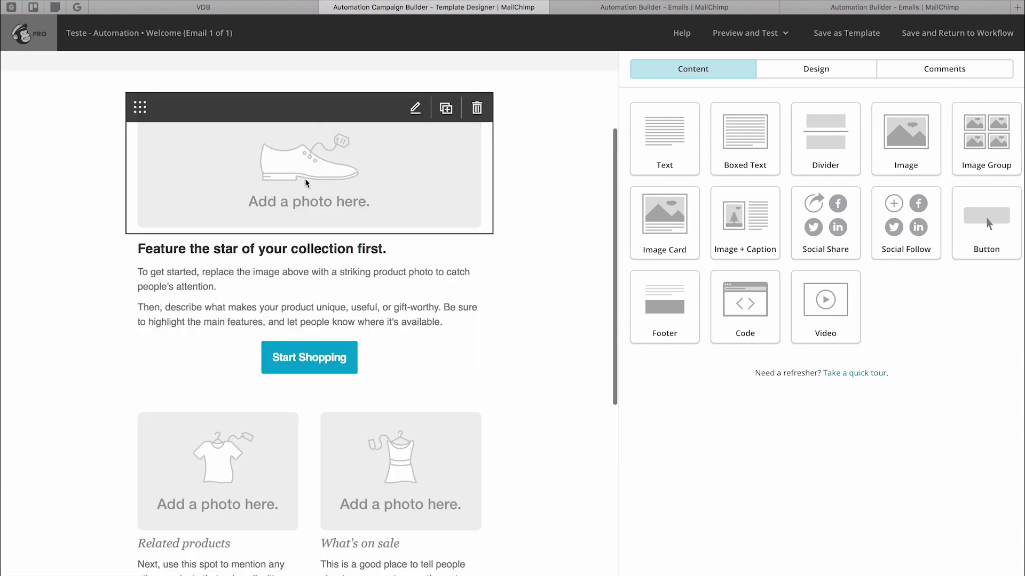
scroll(490, 275, "up", 3)
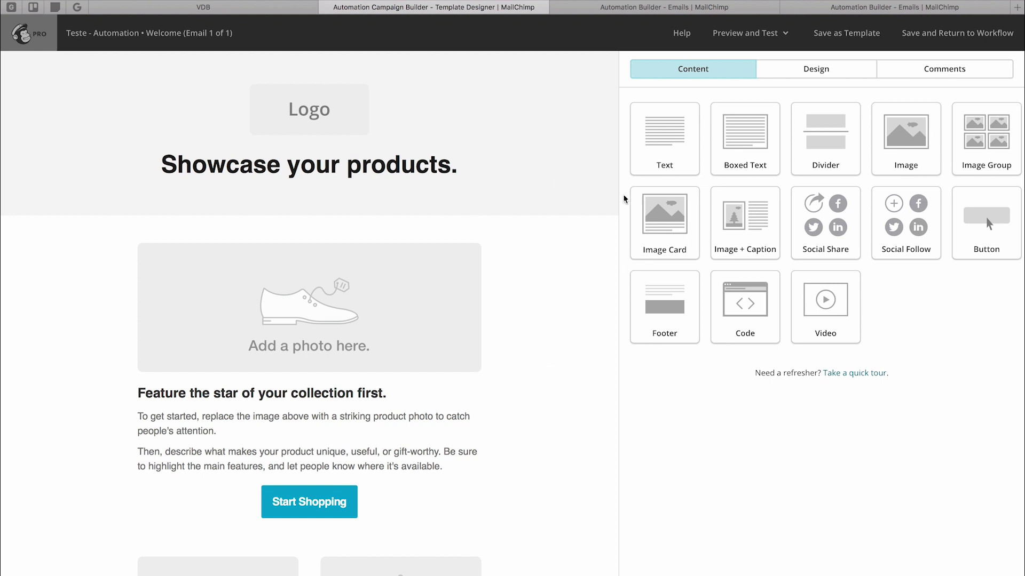
key("super+bracketleft")
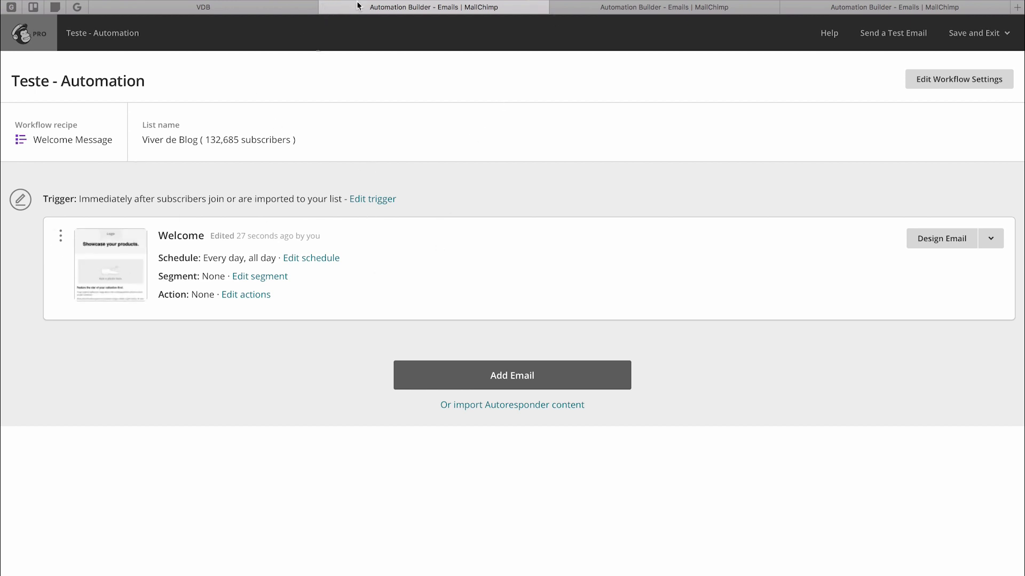
left_click(326, 7)
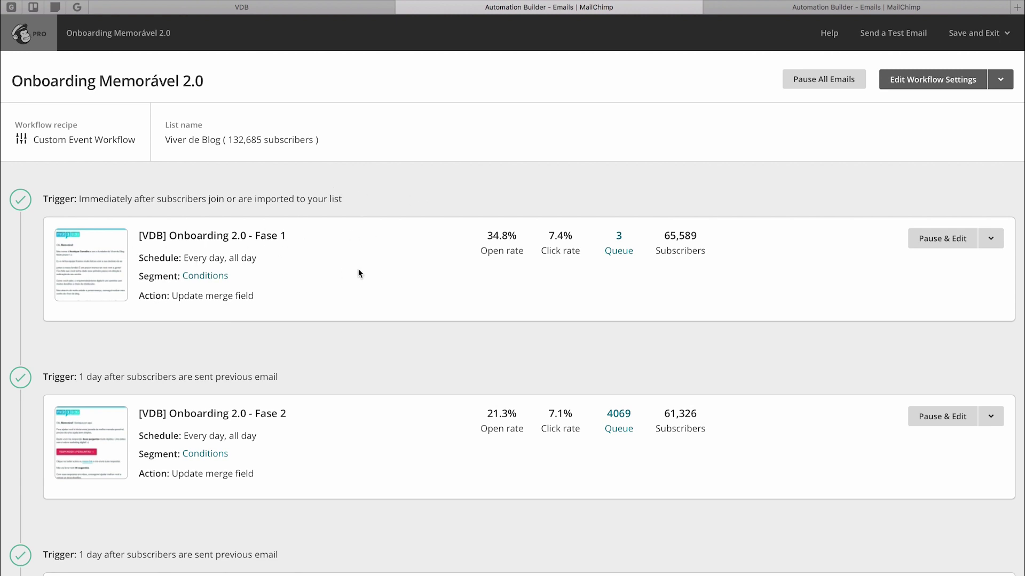
Examine the Lead and Super Lead segment conditions of the [VDB] Onboarding 2.0 - Fase 1 email
mouse_move(219, 278)
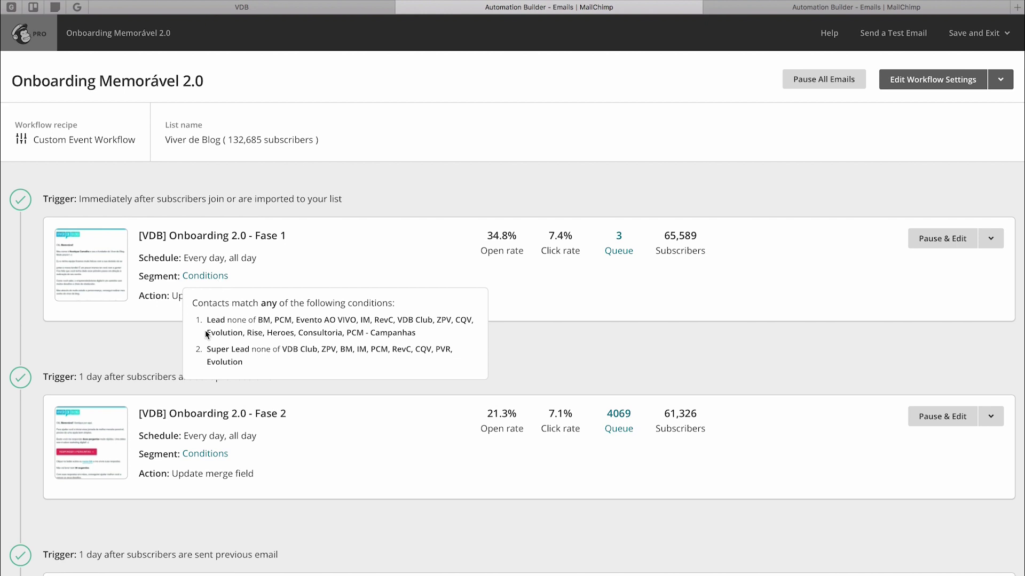
left_click_drag(300, 320, 458, 329)
left_click_drag(208, 349, 262, 353)
left_click(262, 368)
left_click(251, 366)
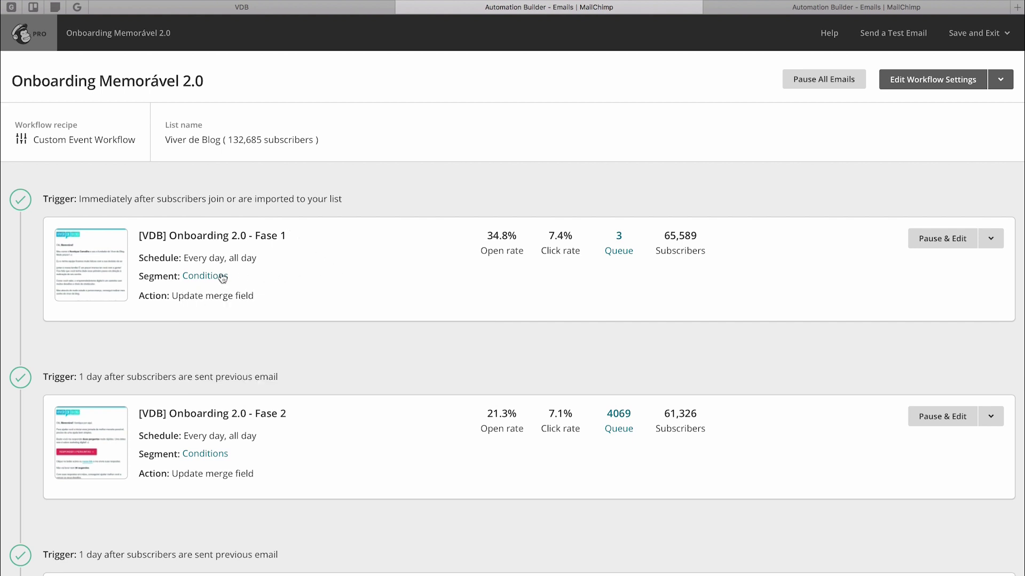
mouse_move(219, 279)
scroll(253, 296, "down", 3)
scroll(491, 151, "up", 1)
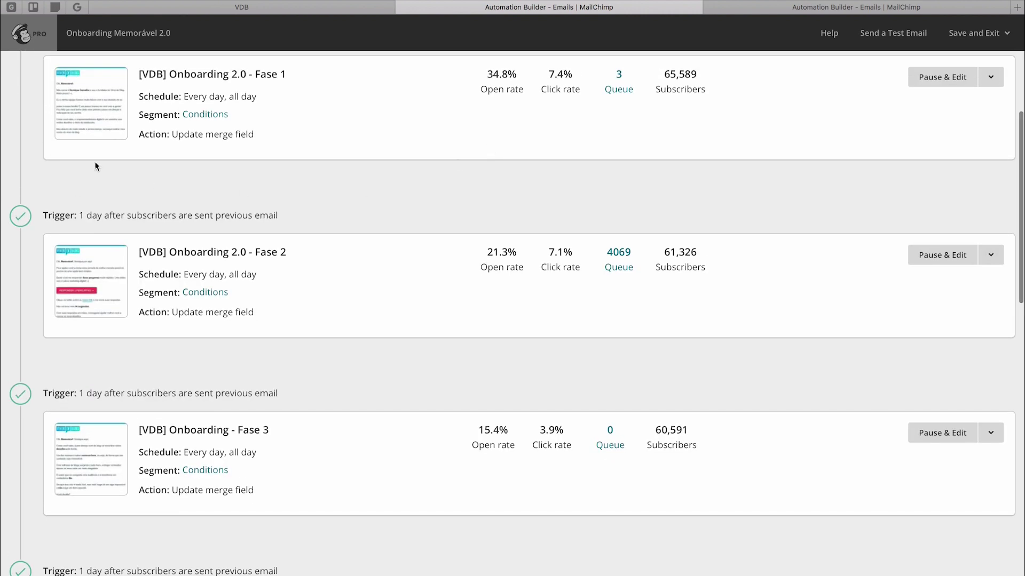
Pause the [VDB] Onboarding 2.0 - Fase 2 email and open its trigger for editing
scroll(381, 238, "up", 3)
scroll(253, 328, "down", 1)
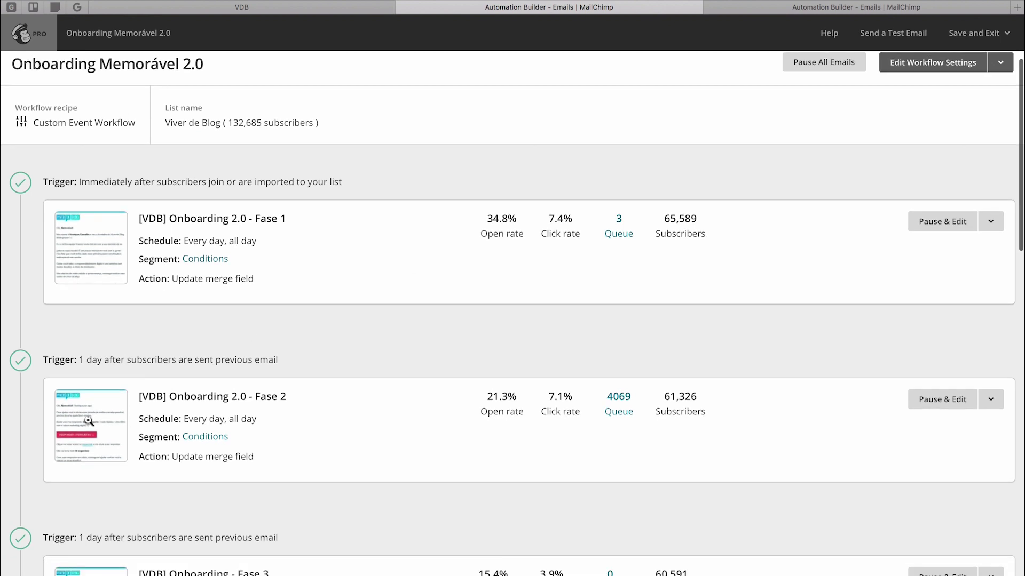
left_click(942, 400)
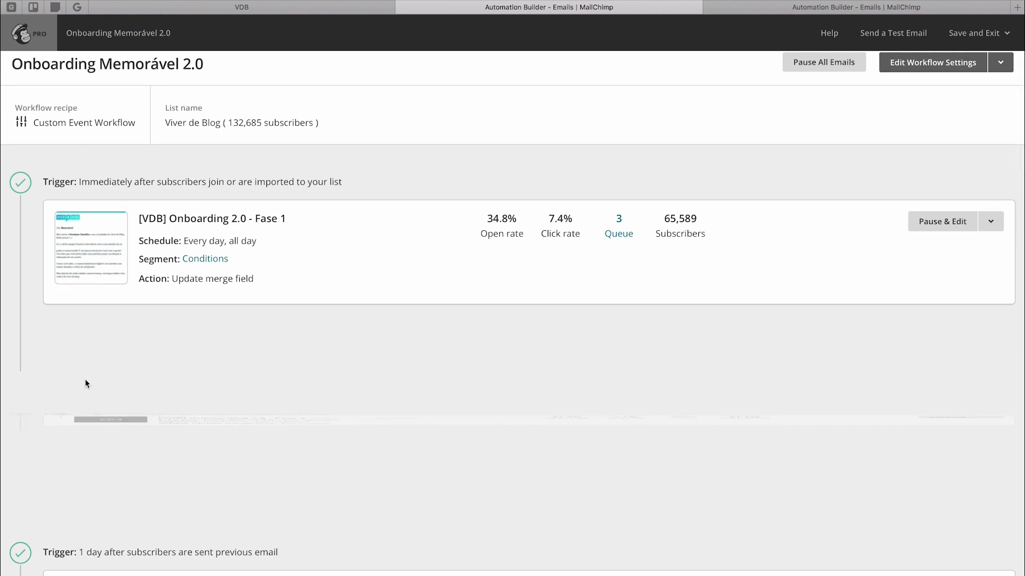
left_click(320, 366)
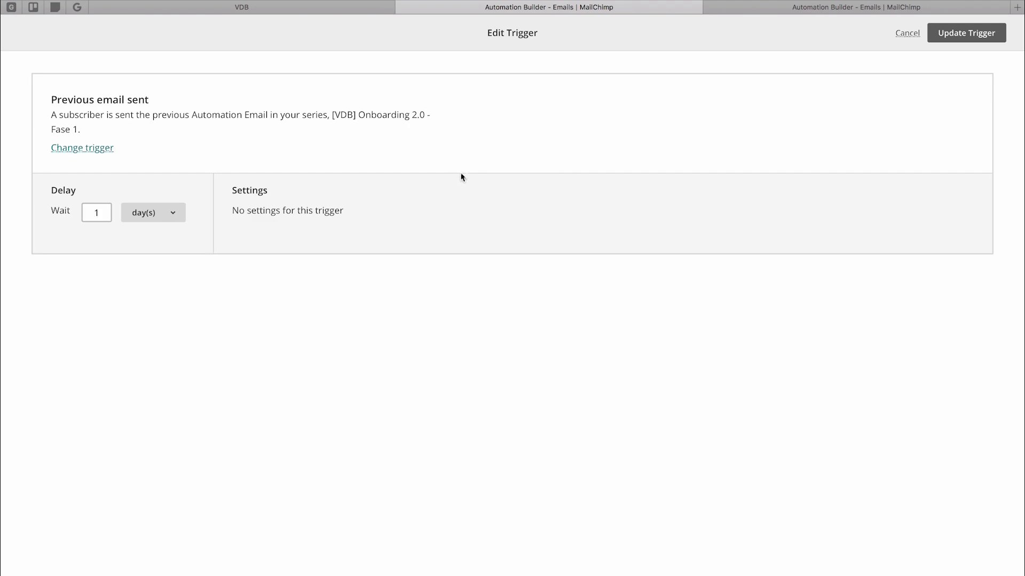
Try Specific link in campaign clicked as the Fase 2 email's trigger, then cancel the trigger change and resume the email
left_click(109, 154)
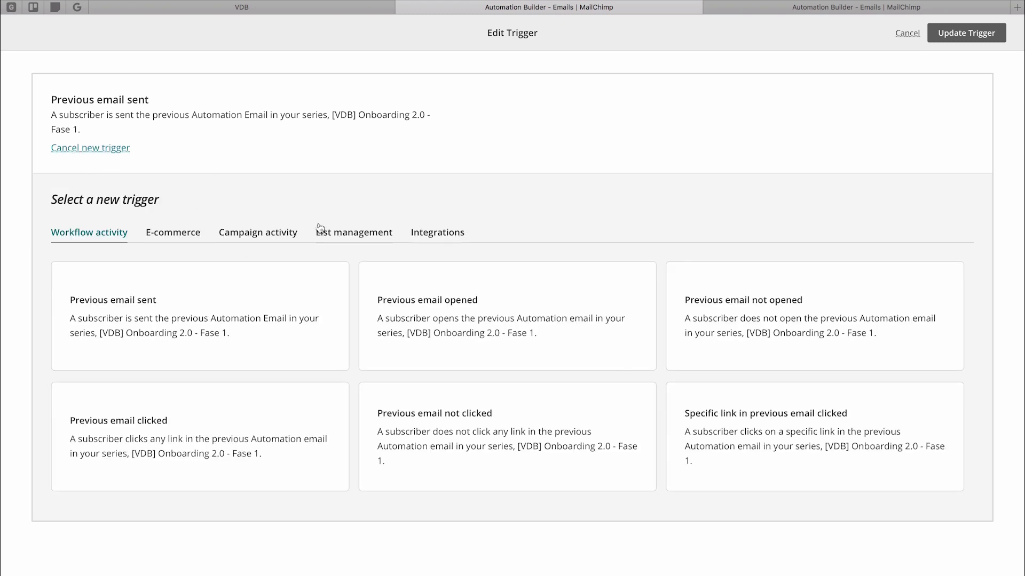
left_click(263, 232)
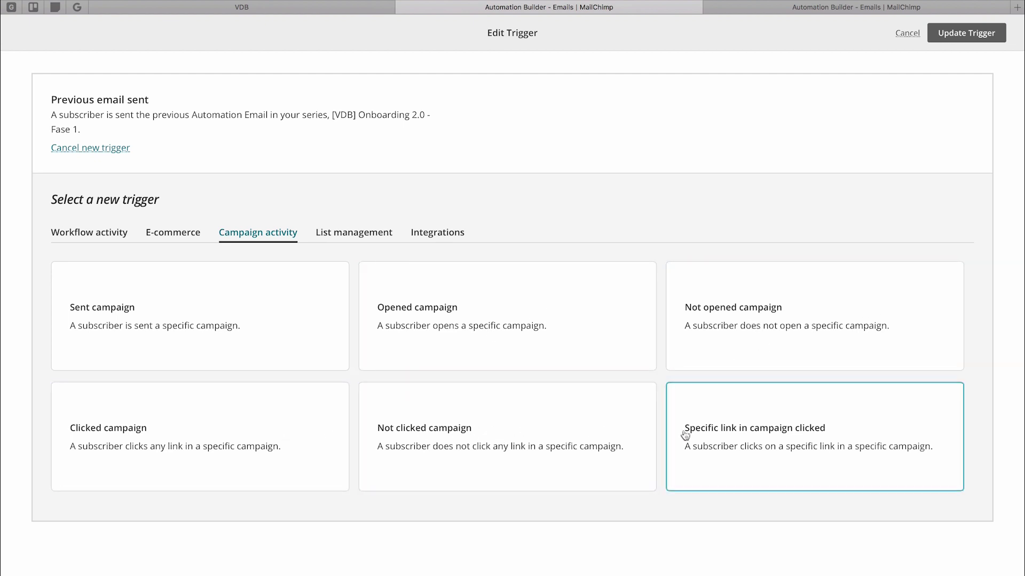
left_click(730, 441)
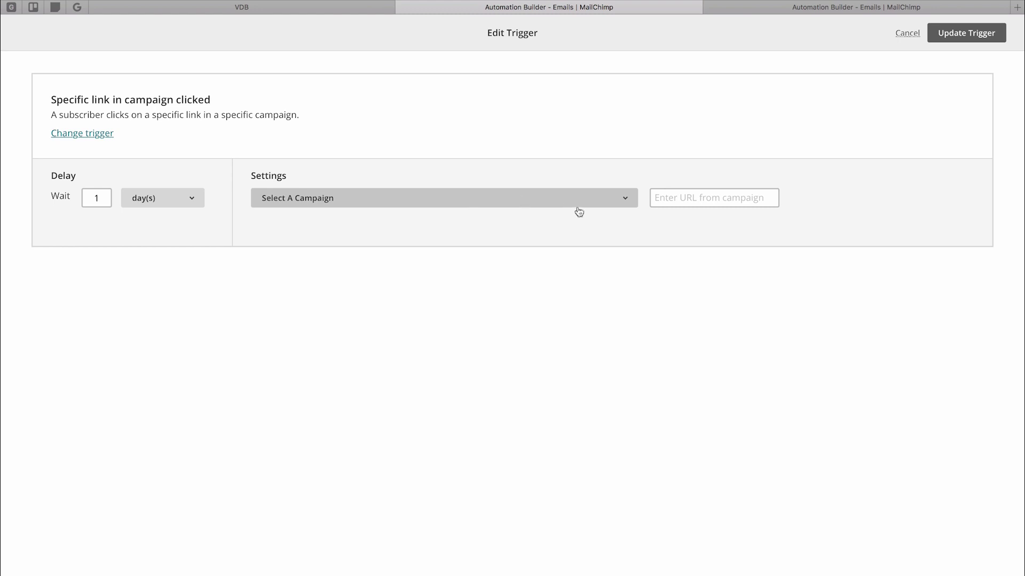
left_click(905, 34)
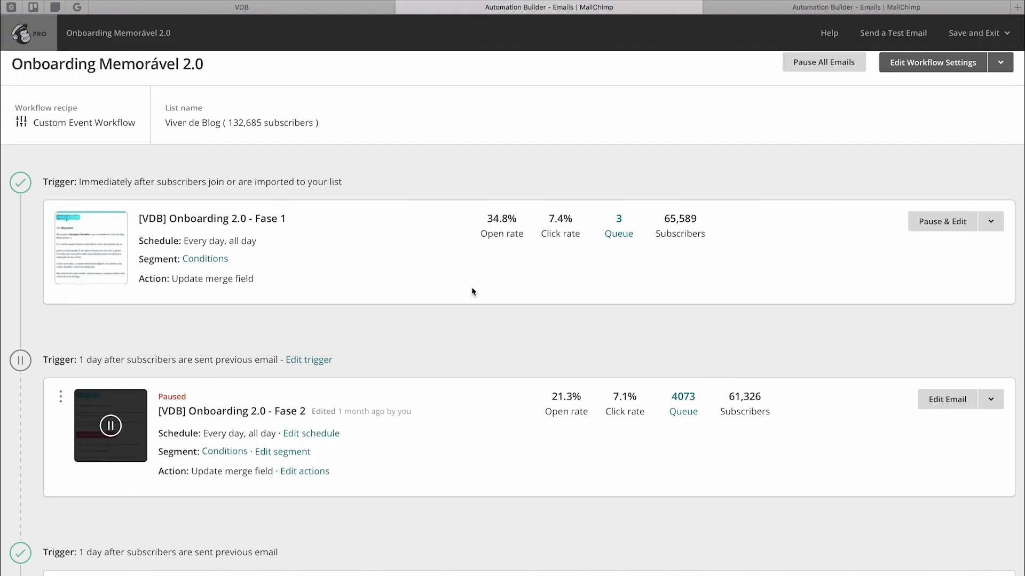
left_click(993, 404)
left_click(922, 433)
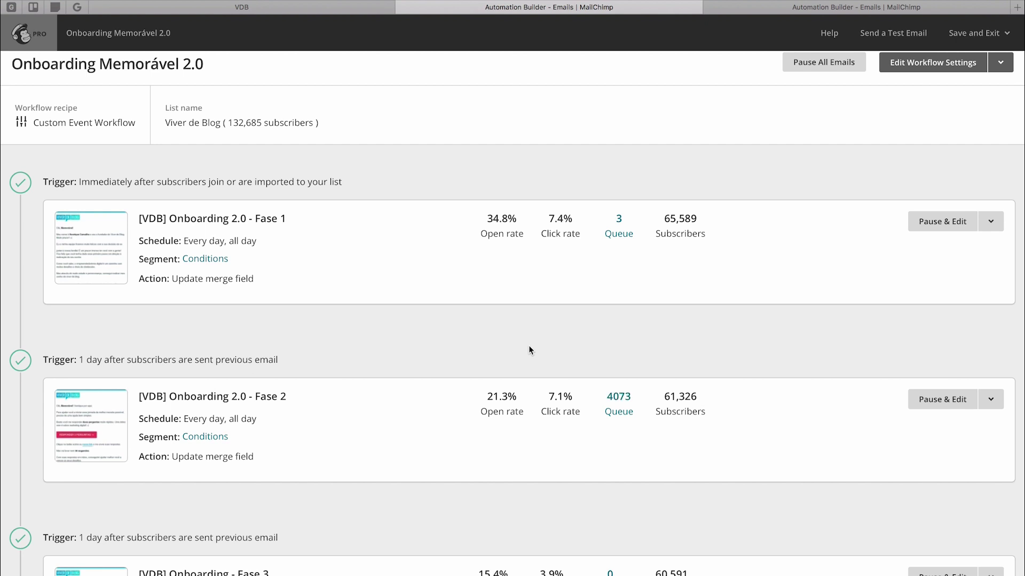
Review the triggers, schedules, segments, actions and performance figures of the workflow's emails from Fase 1 to Fase 7
scroll(427, 443, "down", 1)
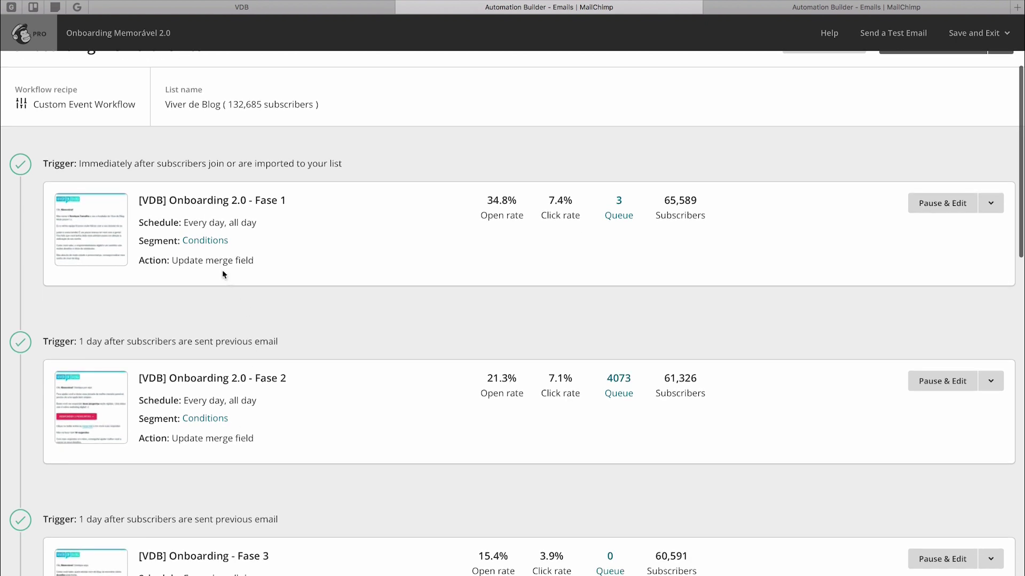
scroll(434, 217, "down", 15)
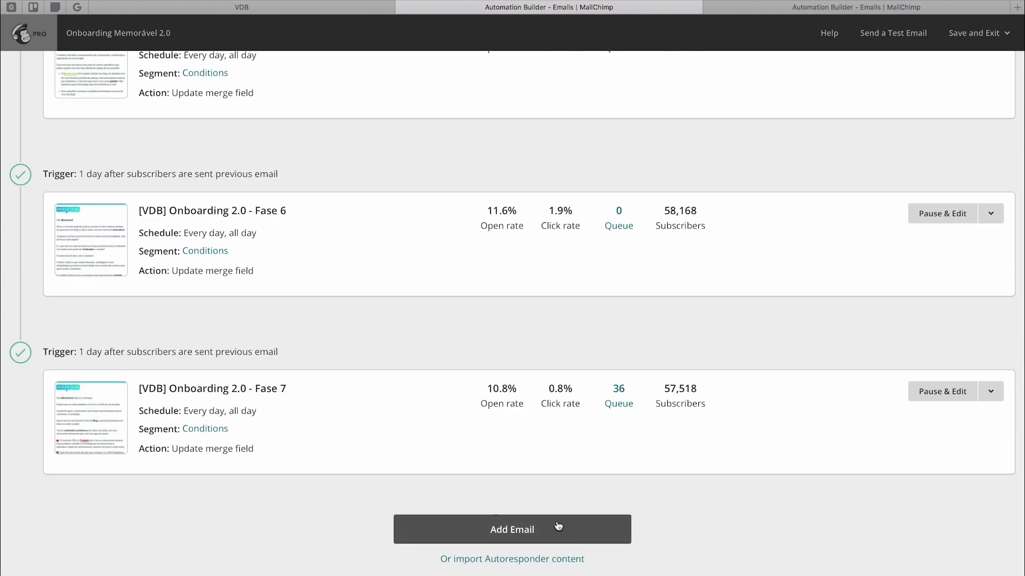
scroll(380, 209, "up", 20)
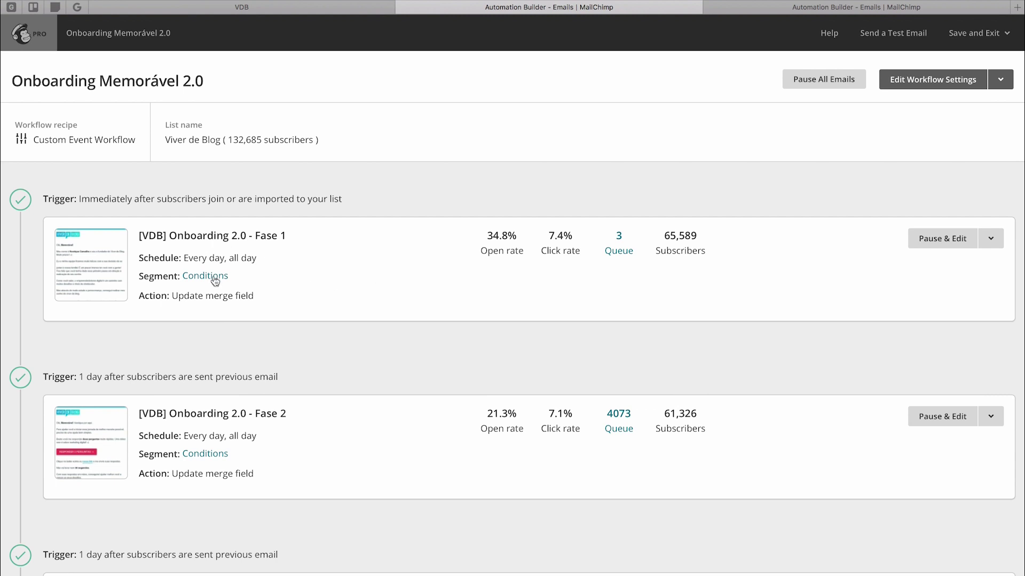
scroll(306, 380, "down", 1)
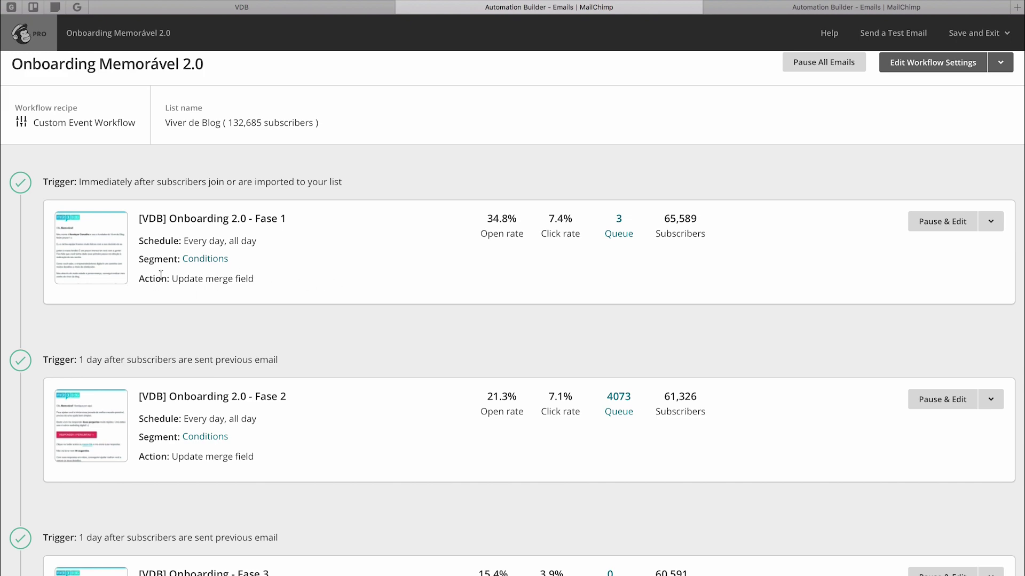
scroll(288, 294, "down", 1)
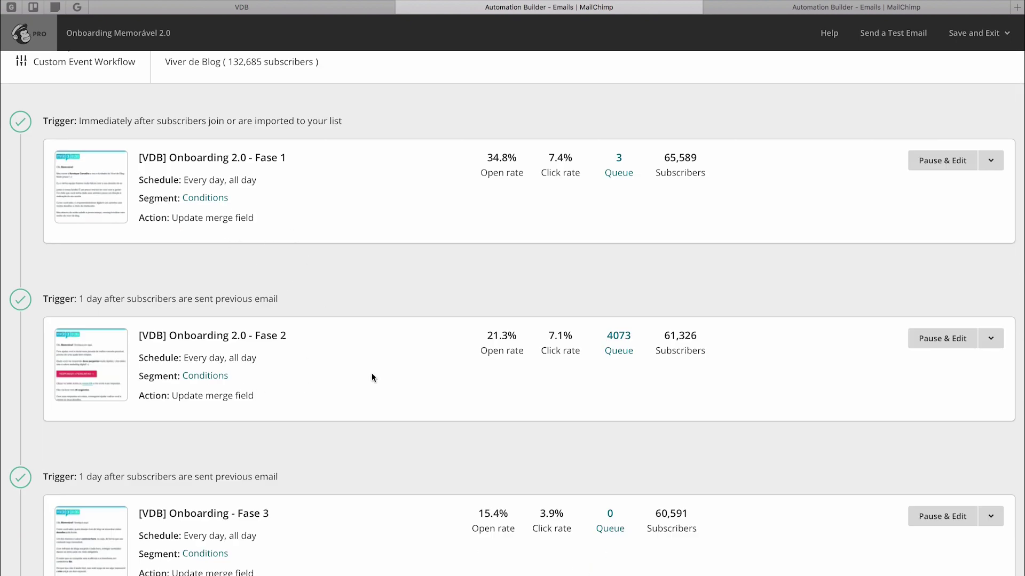
scroll(304, 382, "down", 14)
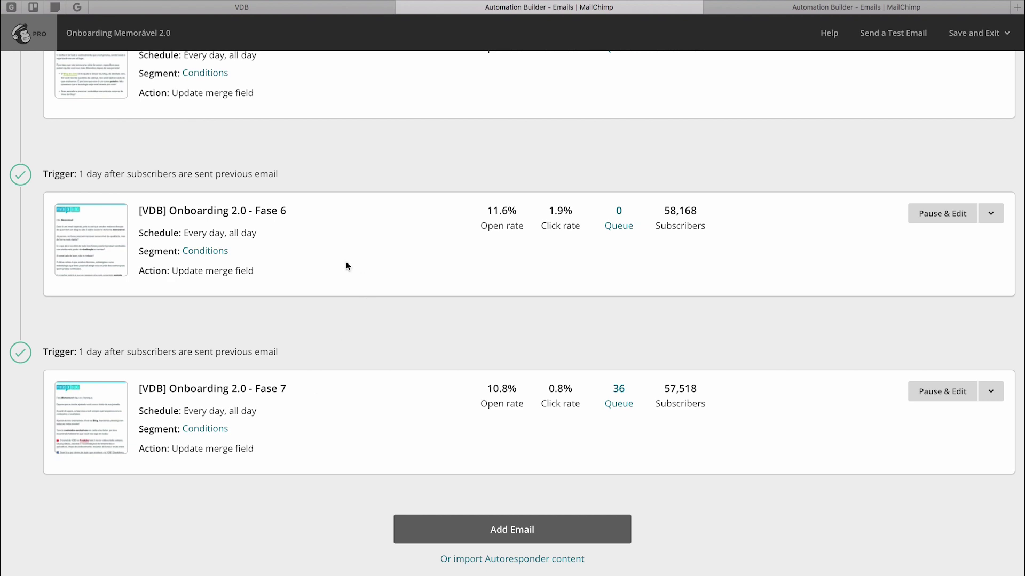
scroll(315, 244, "up", 15)
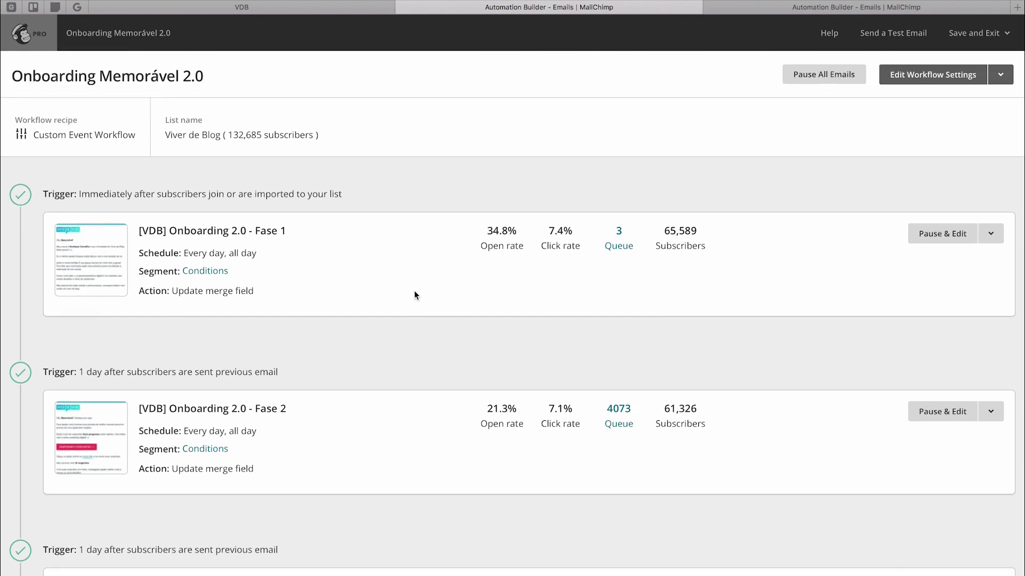
scroll(374, 298, "down", 15)
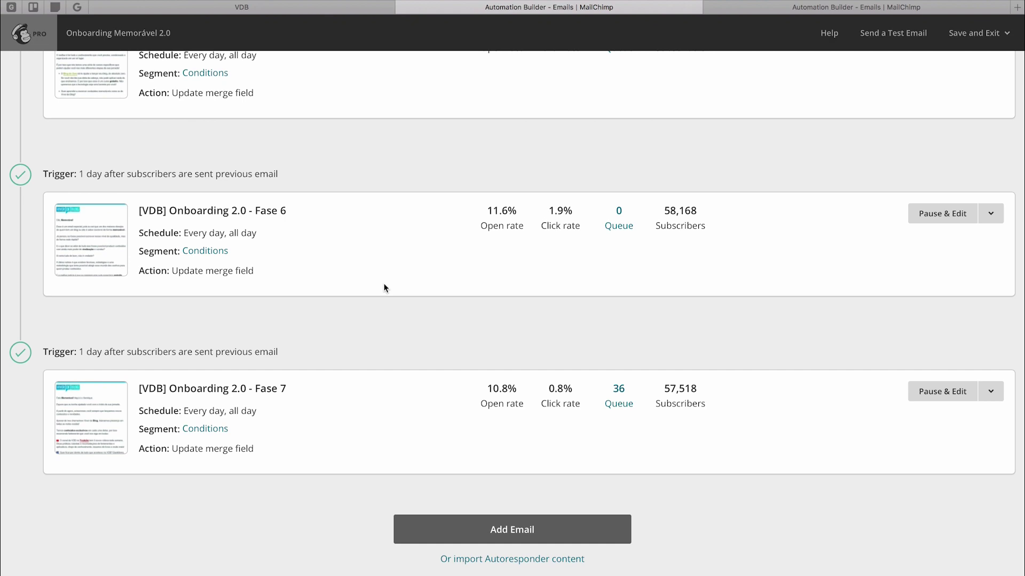
scroll(384, 287, "up", 15)
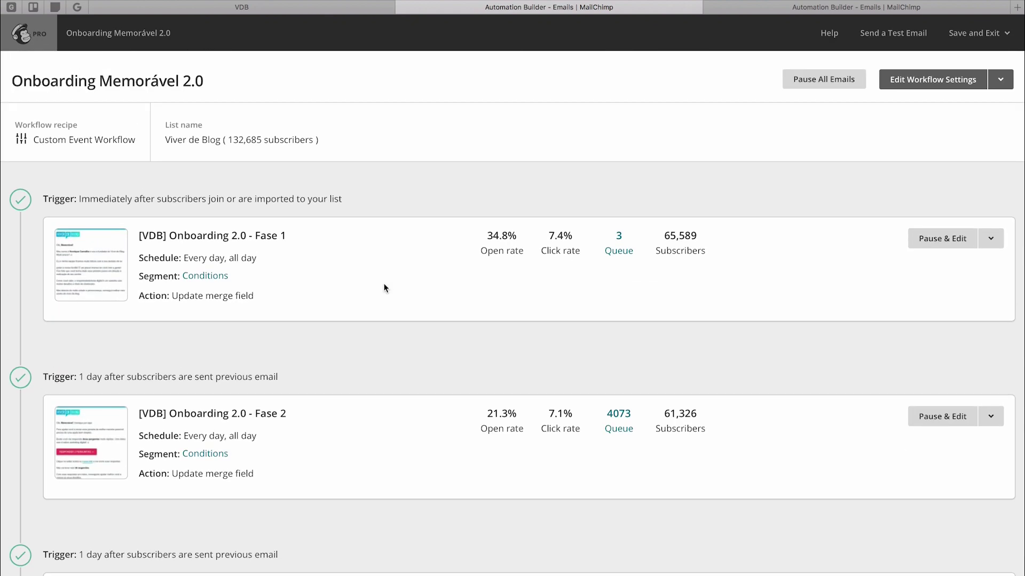
scroll(384, 287, "down", 1)
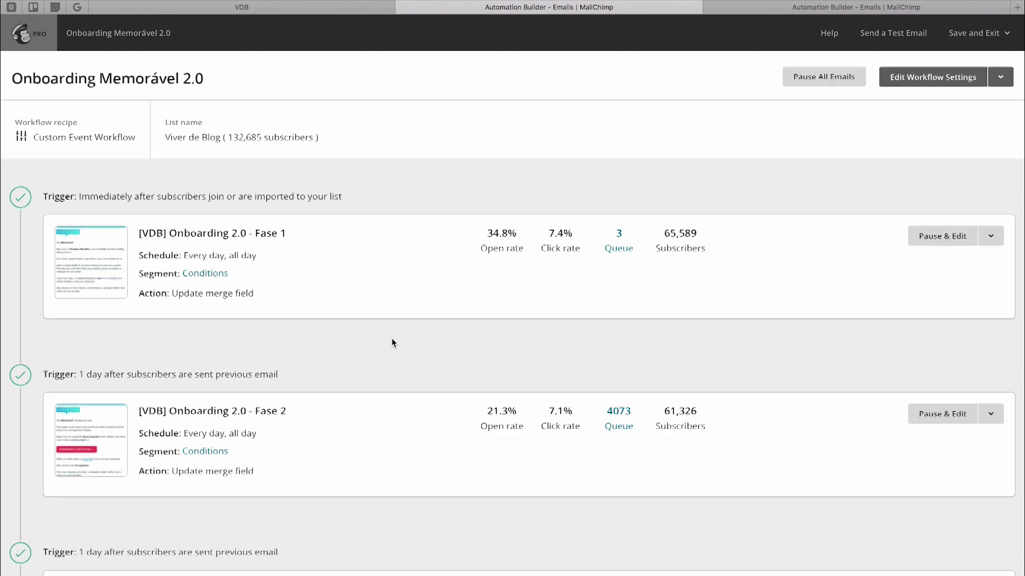
scroll(380, 334, "down", 5)
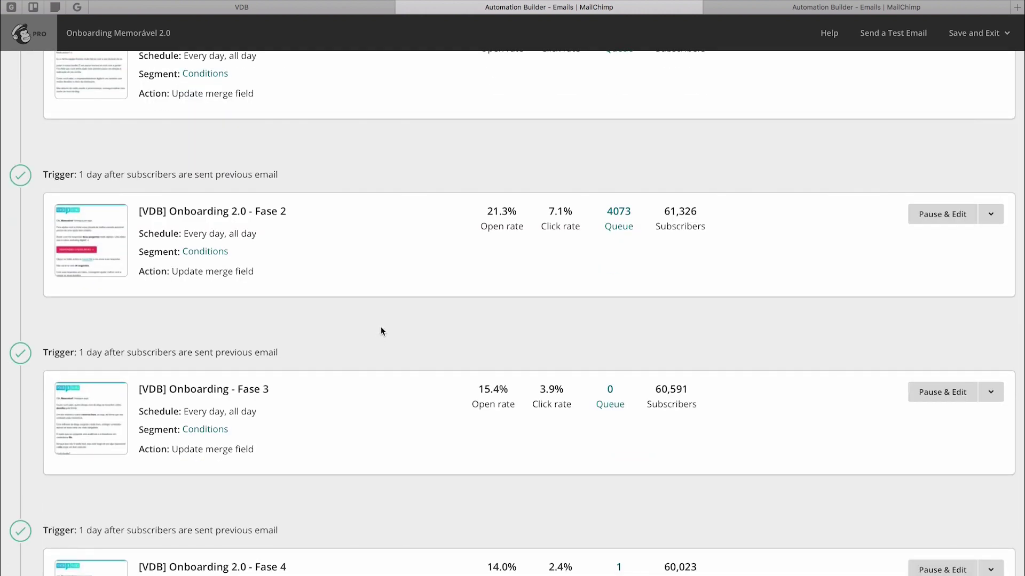
scroll(388, 327, "down", 2)
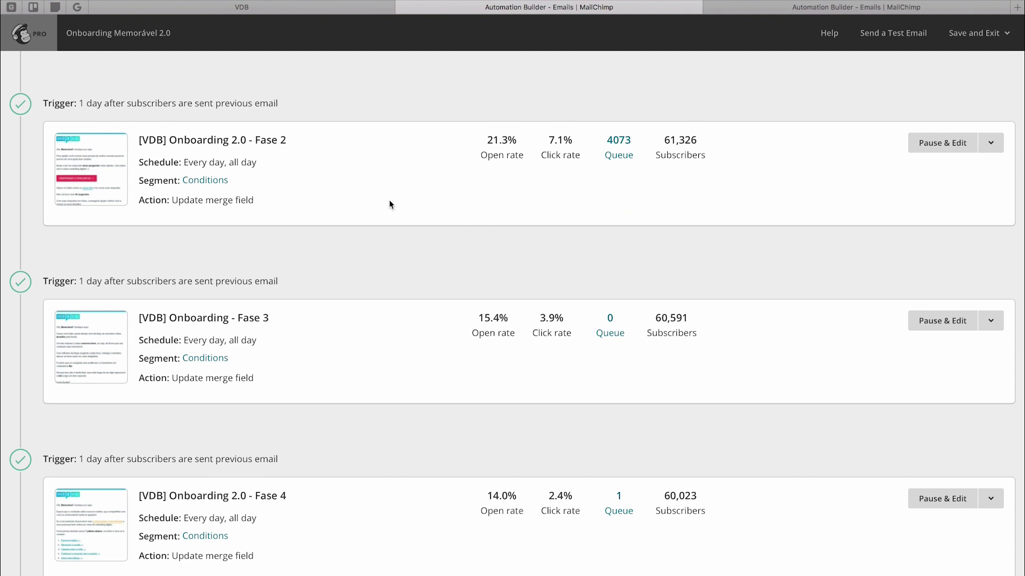
scroll(380, 278, "down", 2)
scroll(379, 278, "up", 2)
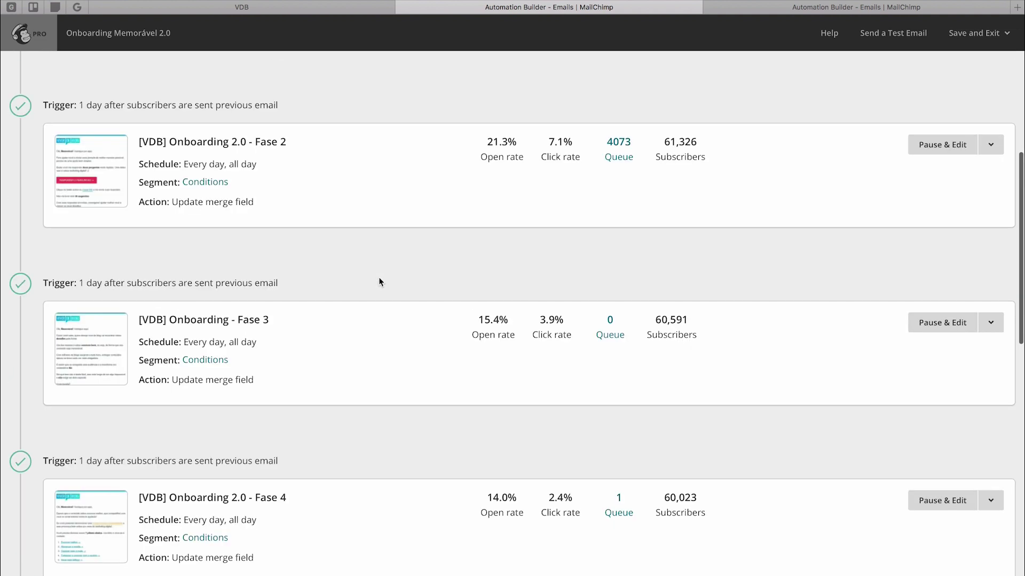
scroll(379, 278, "down", 1)
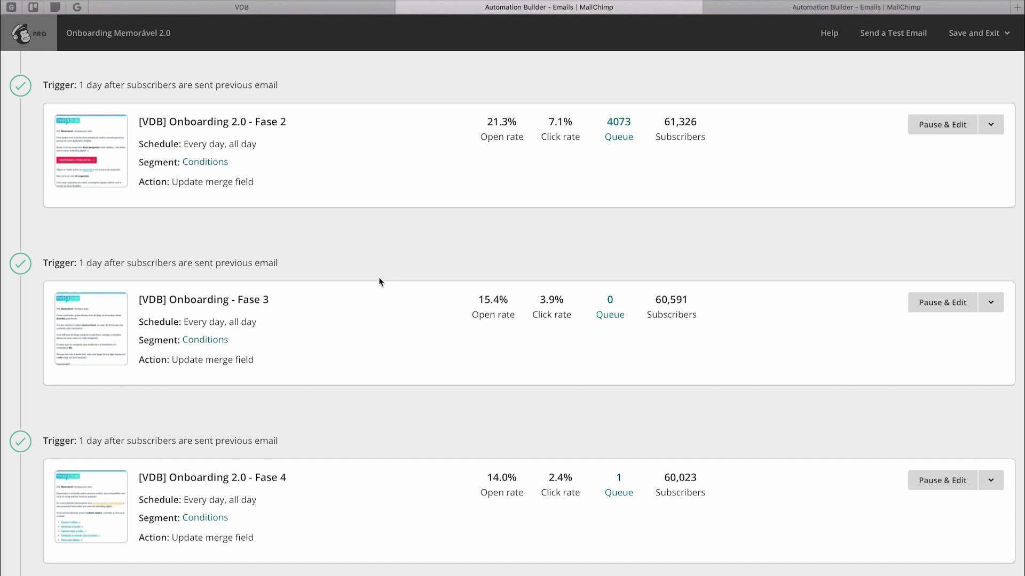
scroll(379, 278, "up", 6)
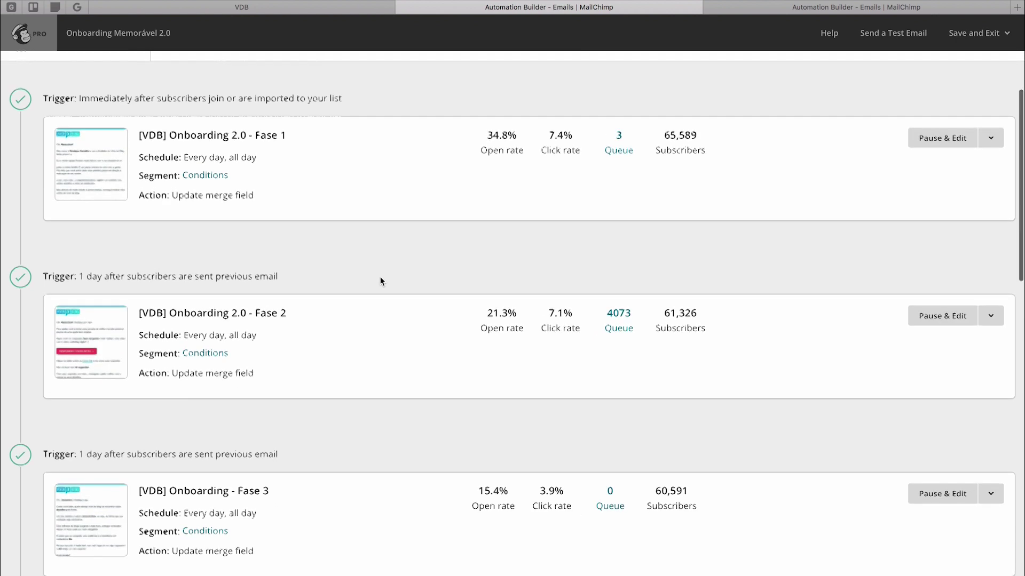
scroll(380, 280, "up", 1)
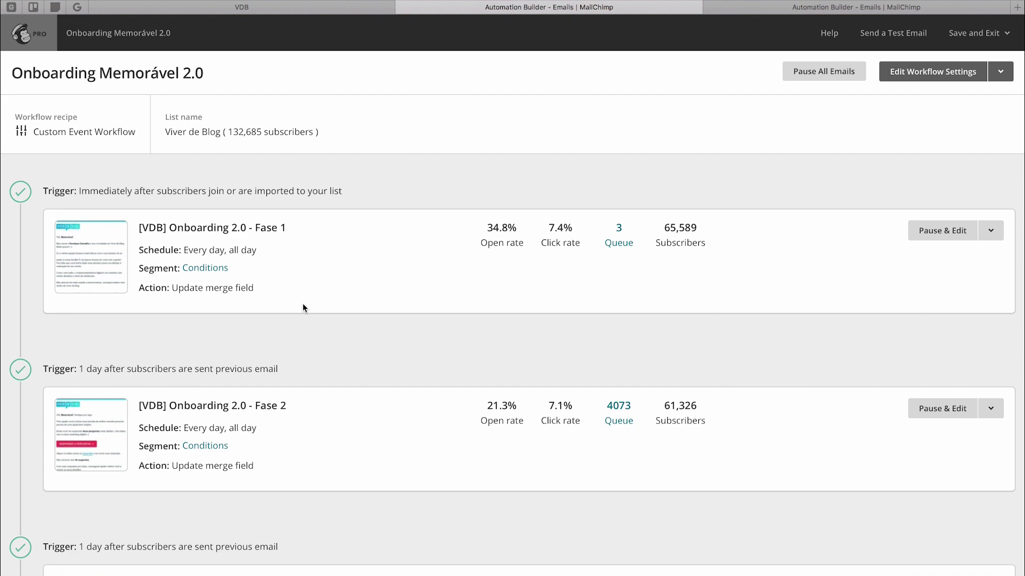
scroll(390, 291, "down", 15)
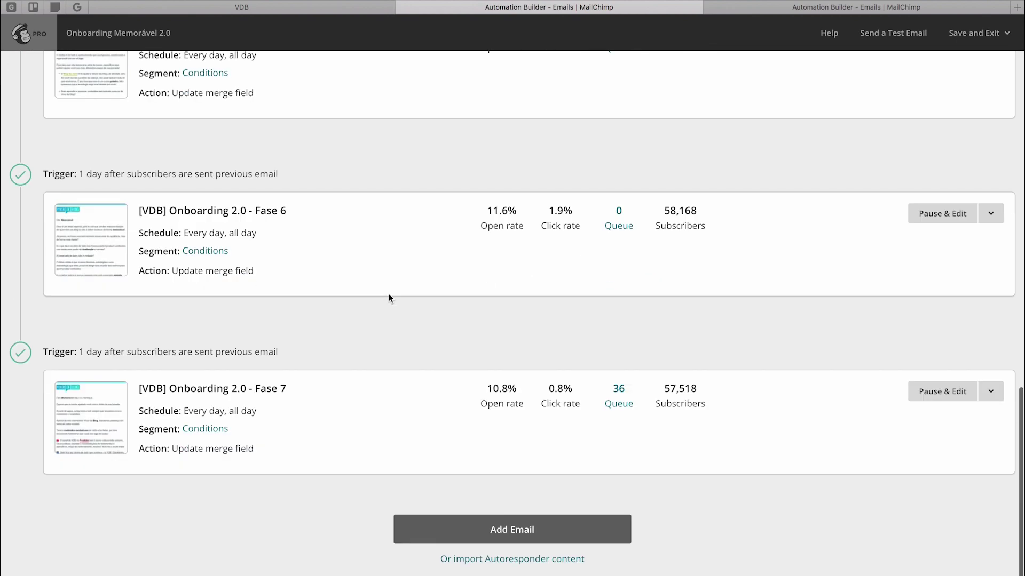
scroll(362, 211, "up", 15)
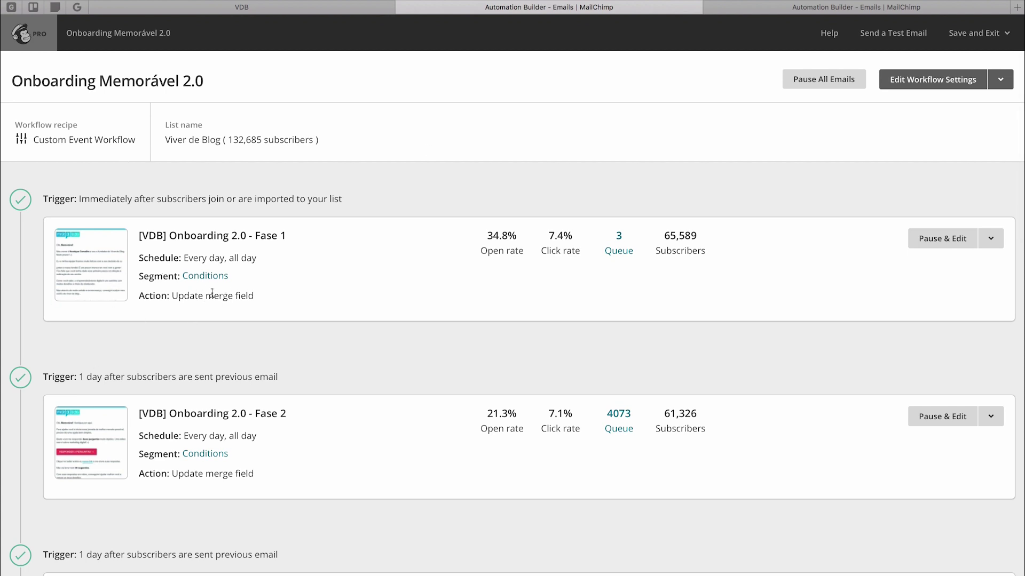
left_click(784, 8)
left_click(603, 11)
scroll(119, 290, "down", 5)
scroll(343, 327, "up", 5)
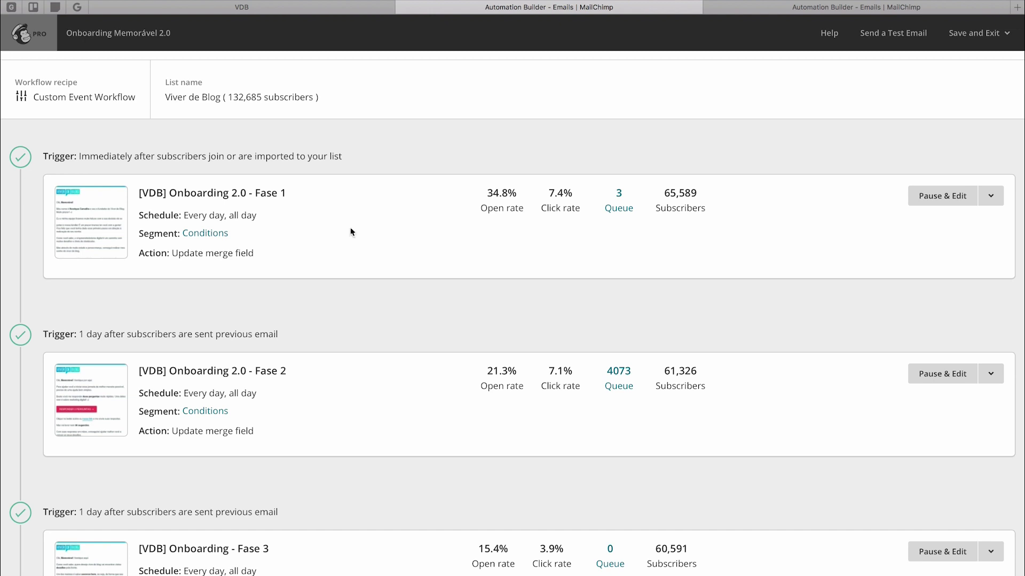
Preview the content and header info of the Fase 1 and Fase 2 onboarding emails, closing each preview
left_click(104, 223)
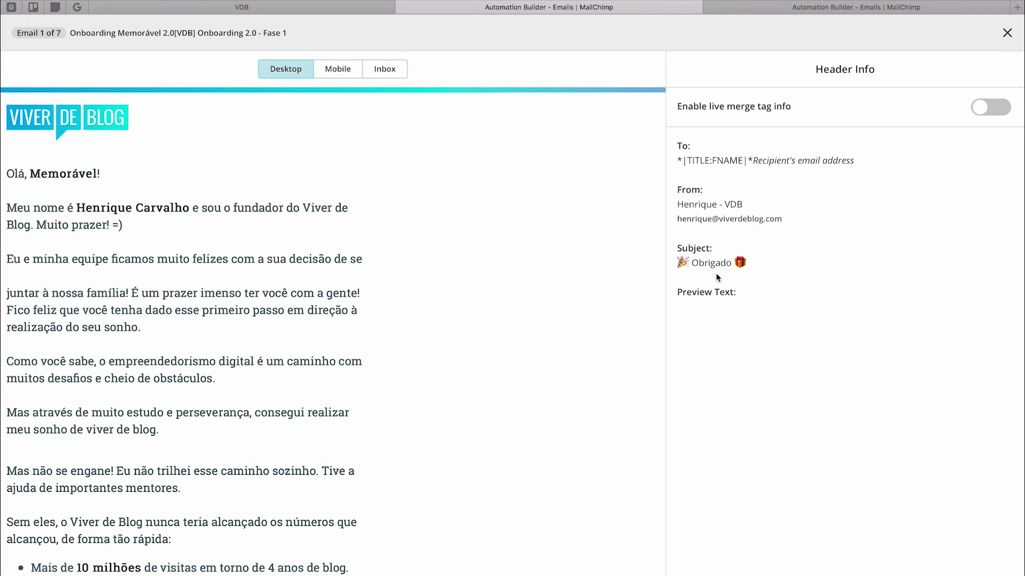
scroll(443, 252, "down", 13)
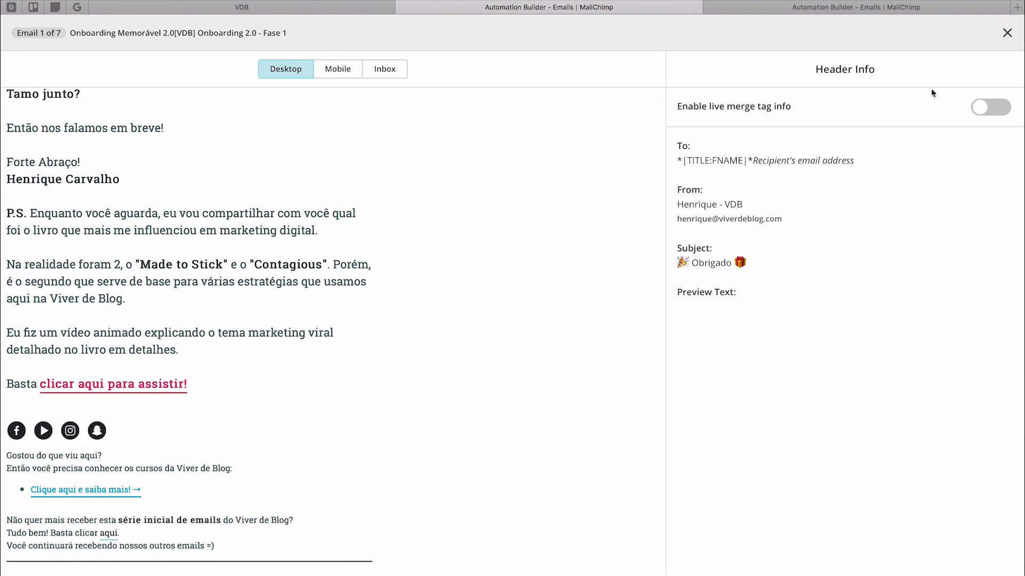
left_click(1007, 33)
left_click(115, 423)
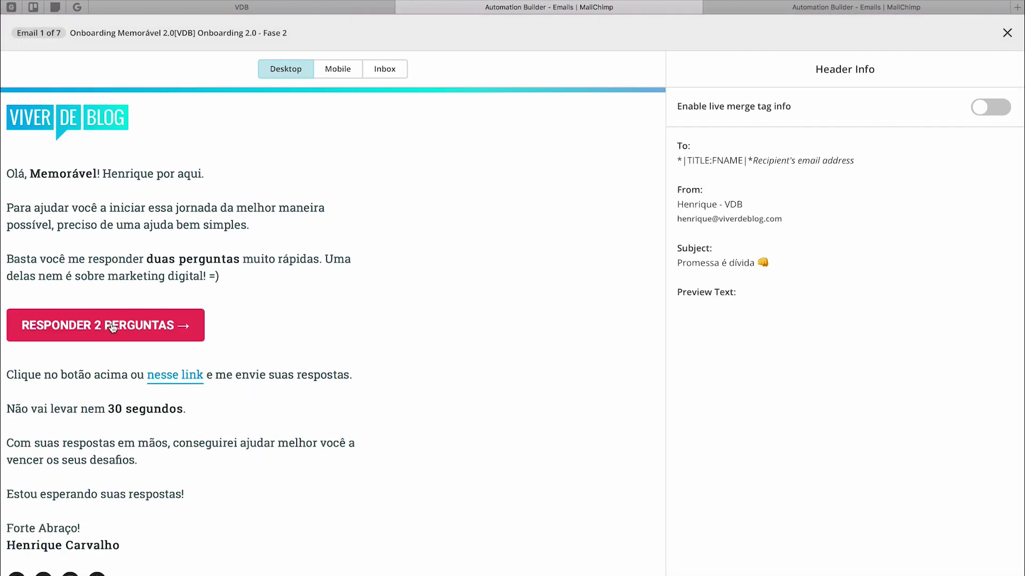
left_click(1007, 32)
Preview the [VDB] Onboarding - Fase 3 email and read through its content
scroll(86, 128, "down", 8)
left_click(84, 170)
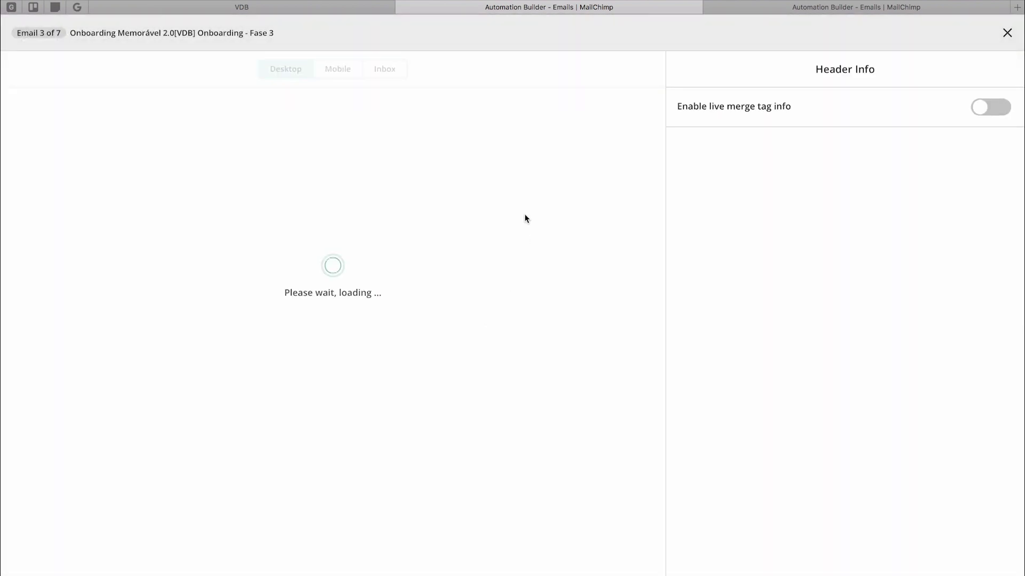
scroll(253, 233, "down", 3)
scroll(253, 229, "down", 1)
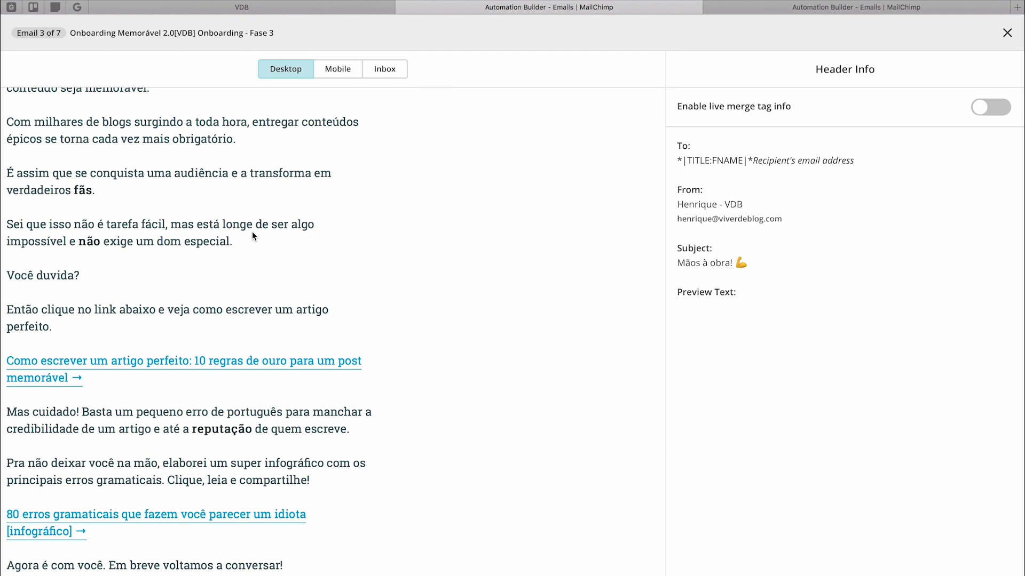
Read the rest of the Fase 3 email, including its article and infographic links, and close the preview
scroll(252, 235, "down", 5)
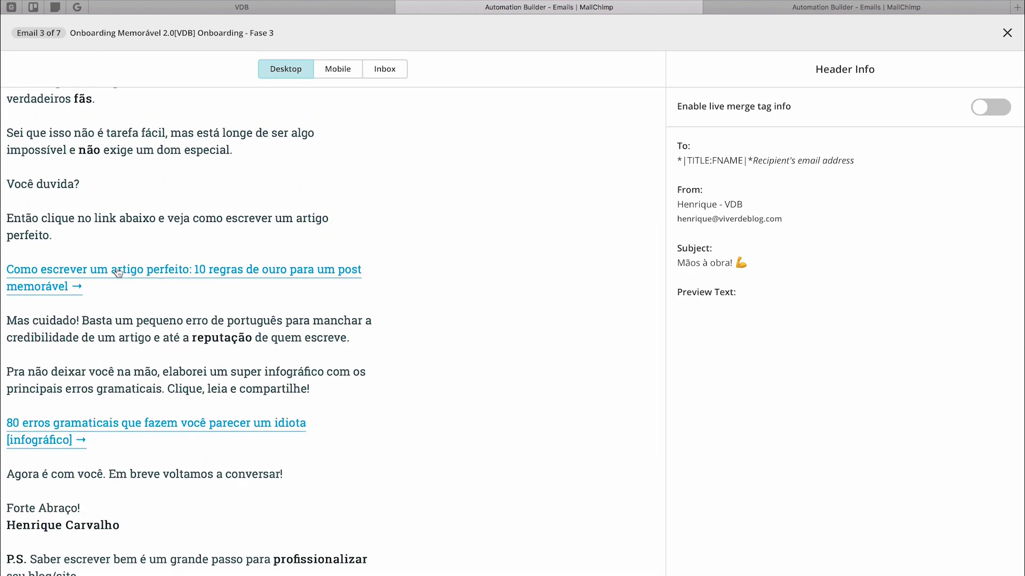
scroll(193, 276, "up", 1)
scroll(220, 279, "up", 15)
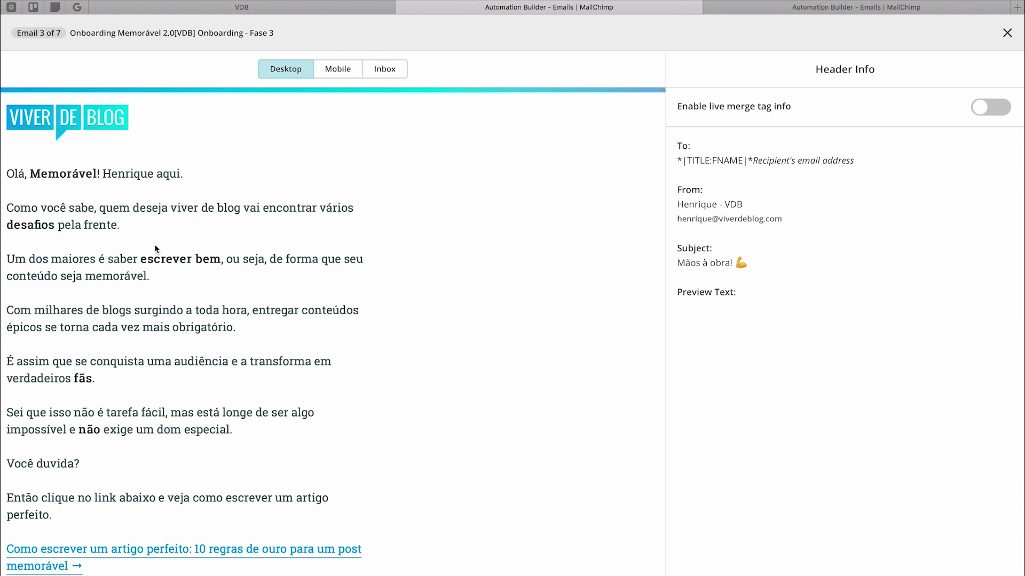
scroll(82, 275, "down", 15)
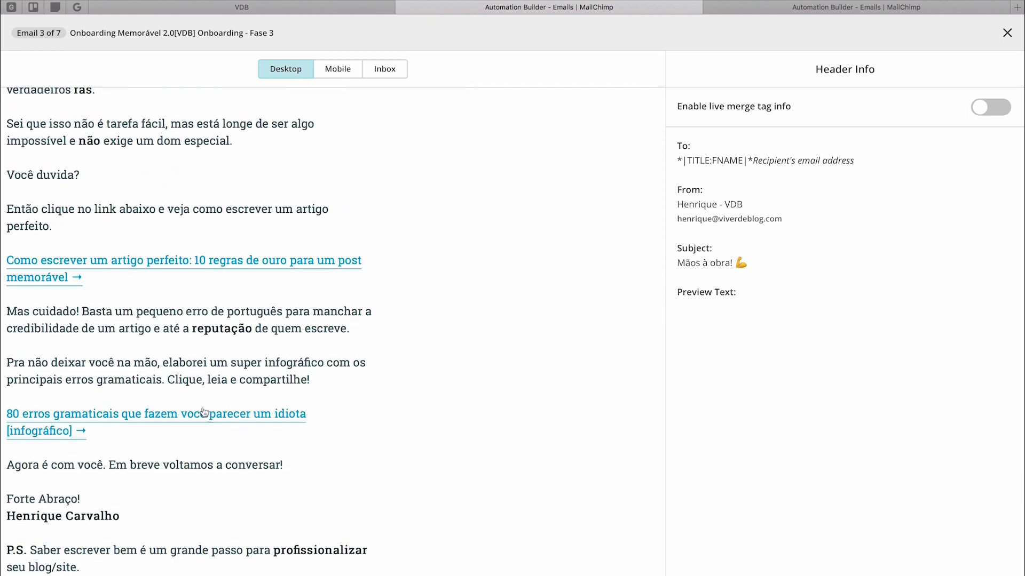
left_click(1007, 32)
Preview the [VDB] Onboarding 2.0 - Fase 4 email and read its content, including the seven pillar links and footer
scroll(144, 221, "up", 4)
scroll(144, 226, "down", 7)
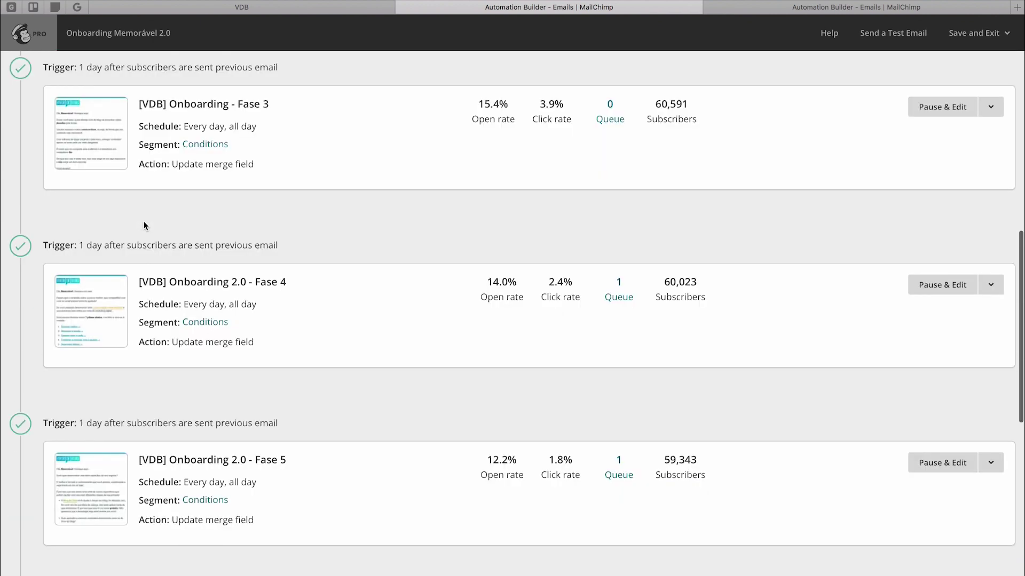
left_click(104, 242)
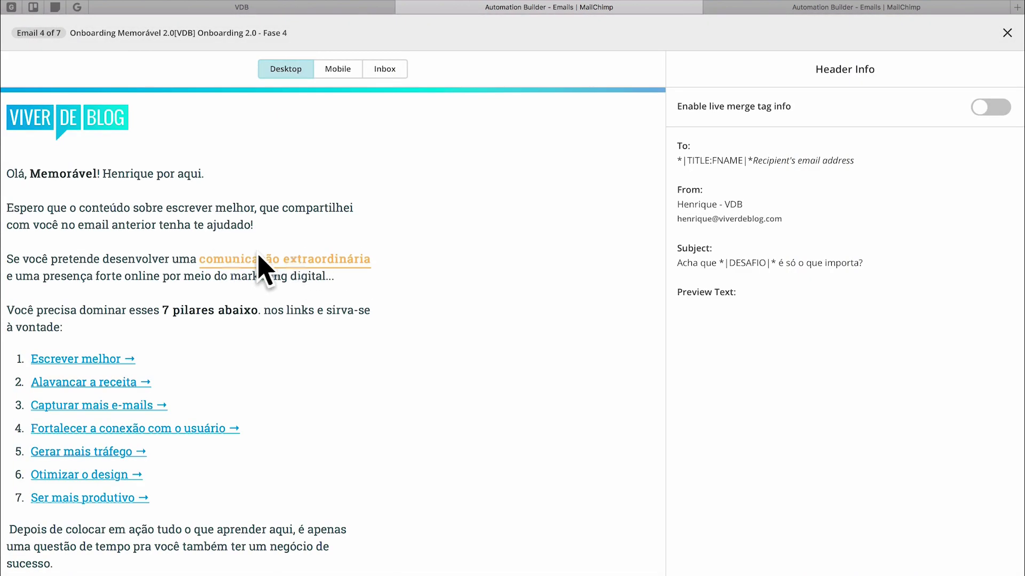
scroll(391, 263, "down", 3)
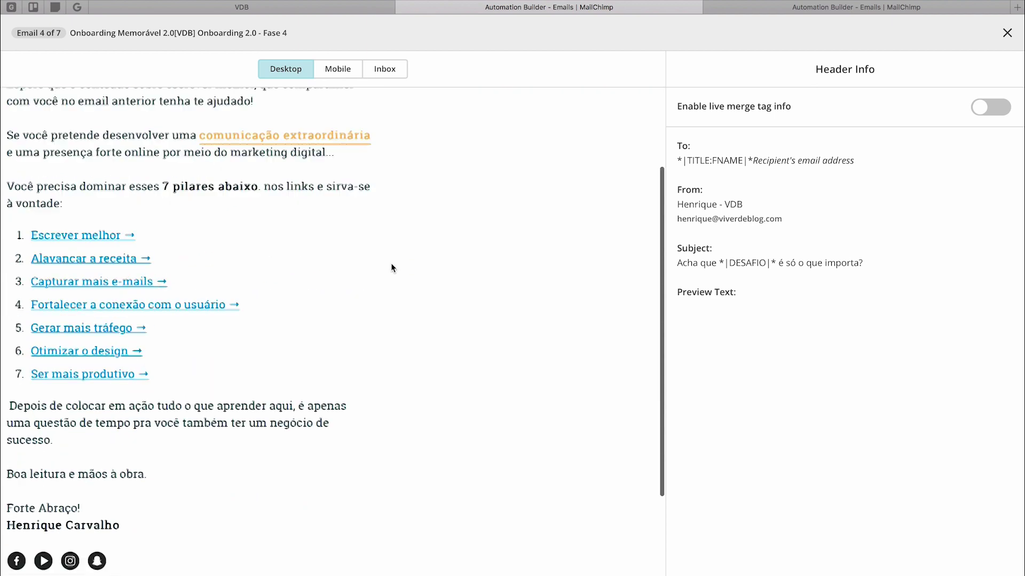
scroll(331, 176, "down", 1)
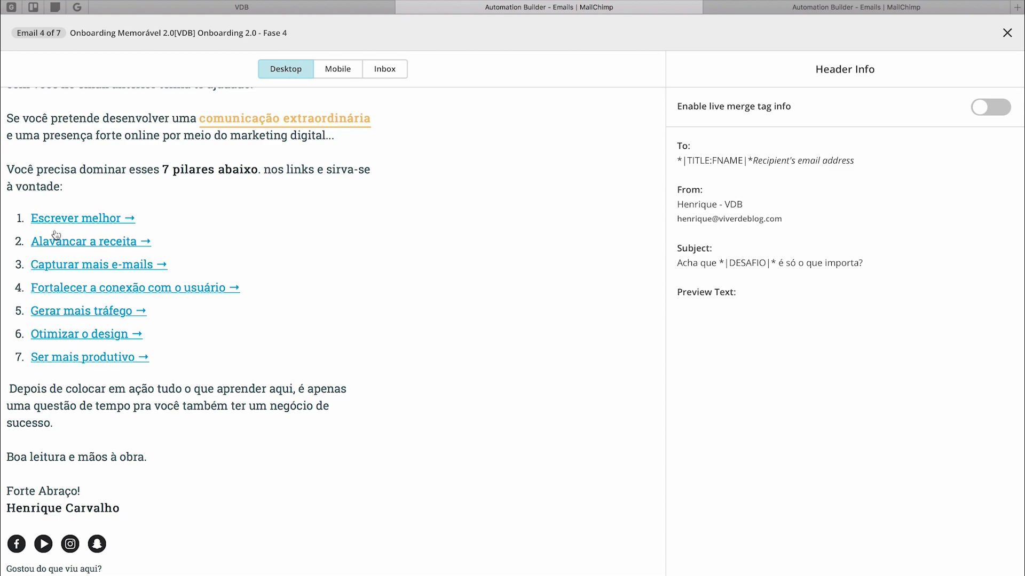
scroll(440, 351, "down", 3)
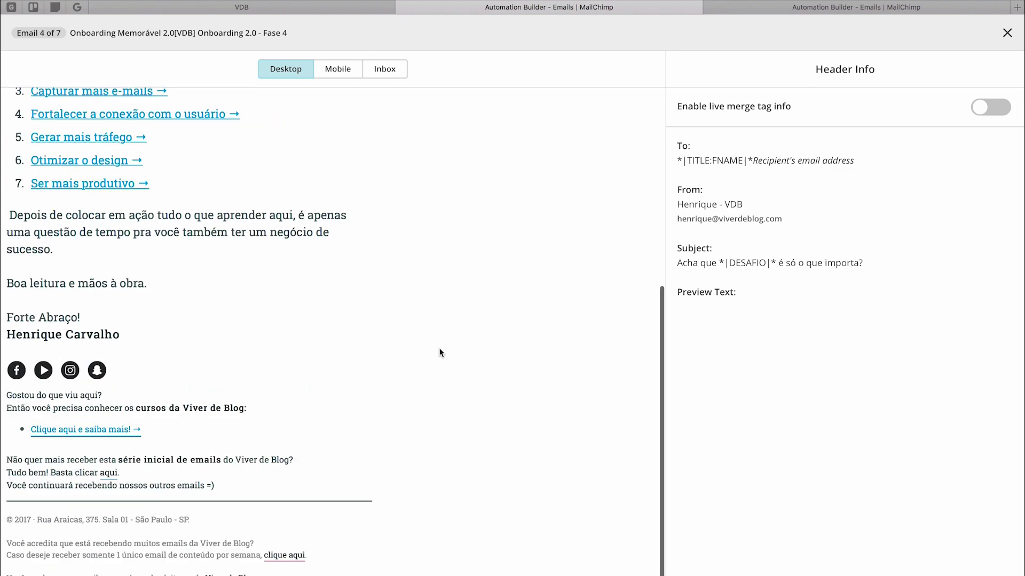
scroll(440, 352, "up", 5)
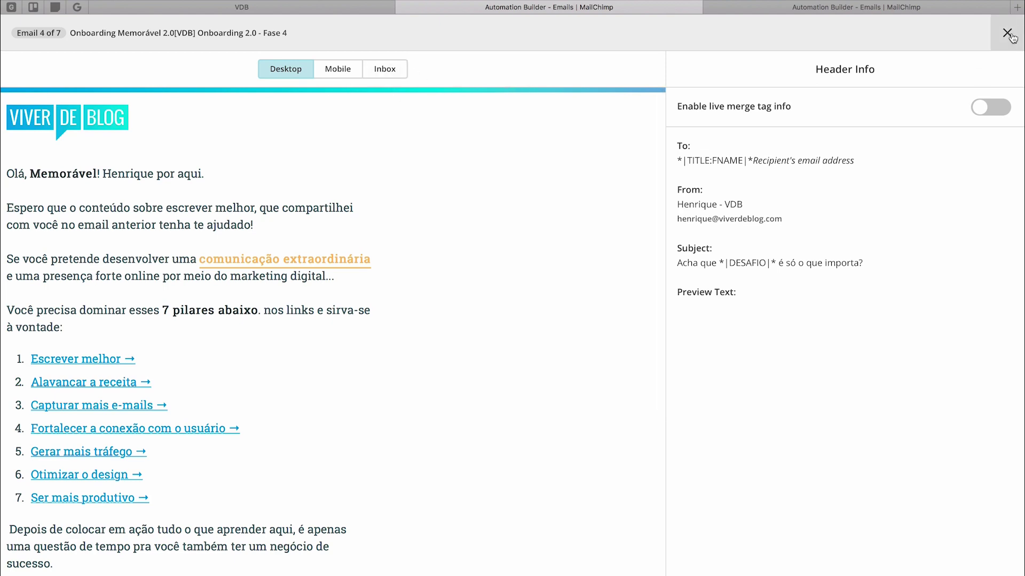
Preview the [VDB] Onboarding 2.0 - Fase 5 email and read through its course offers
key("Right")
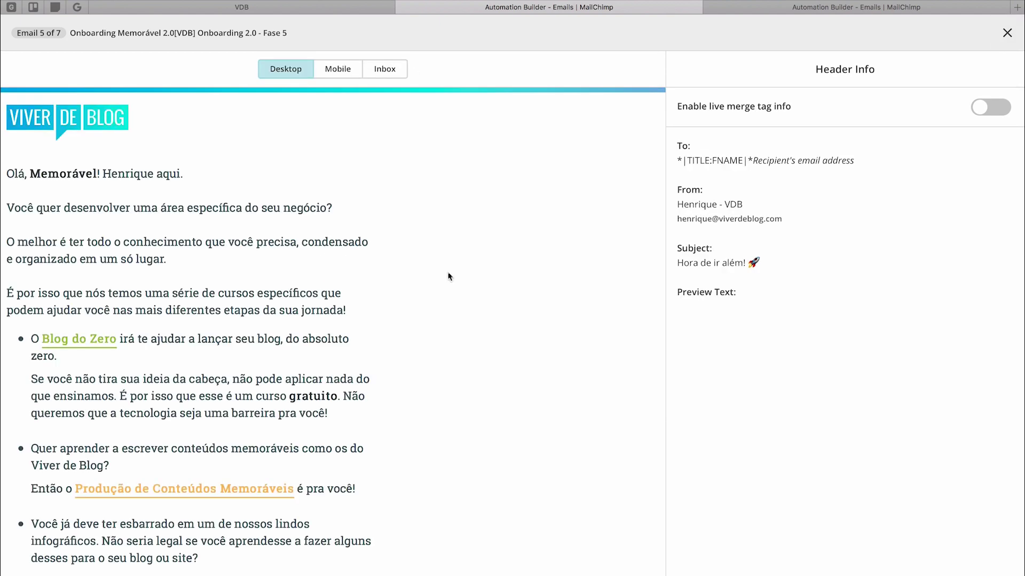
scroll(466, 214, "down", 2)
scroll(467, 216, "down", 7)
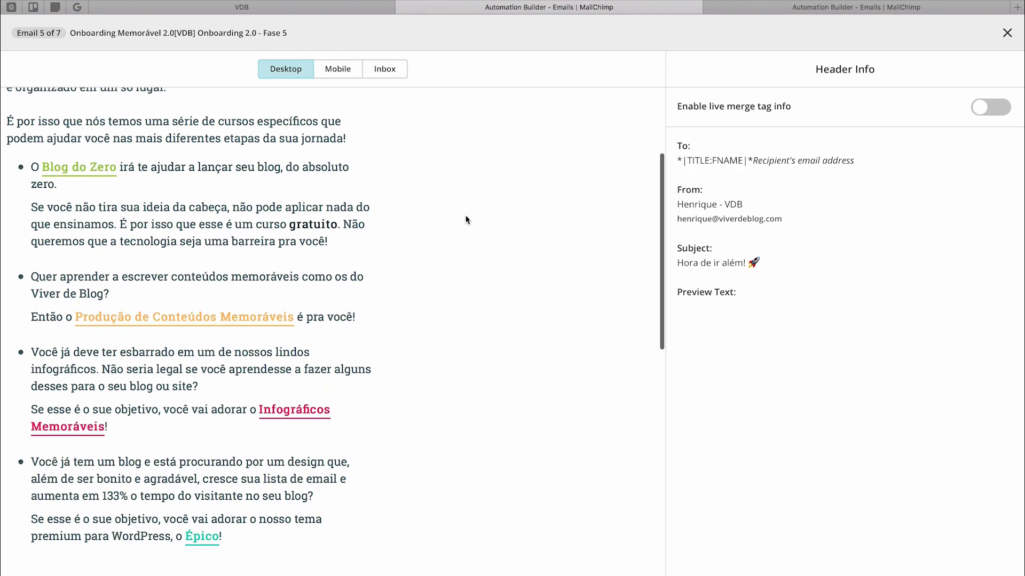
scroll(462, 220, "down", 2)
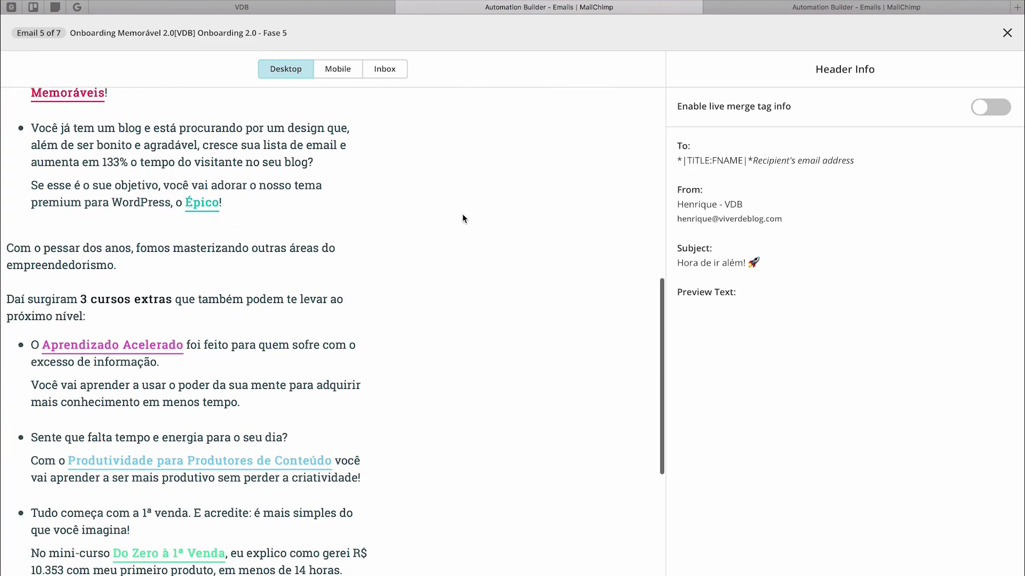
scroll(169, 130, "up", 11)
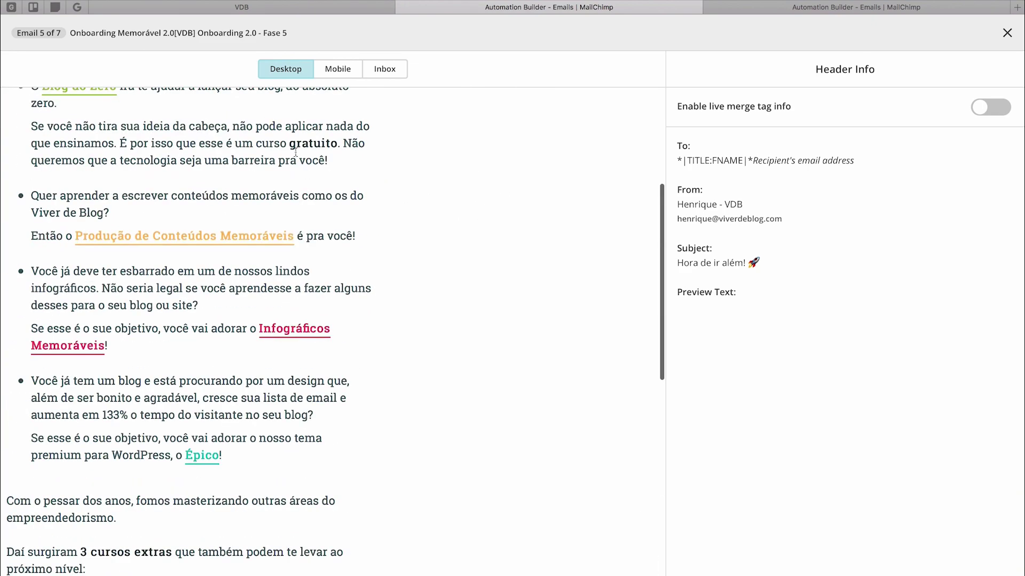
scroll(393, 304, "down", 5)
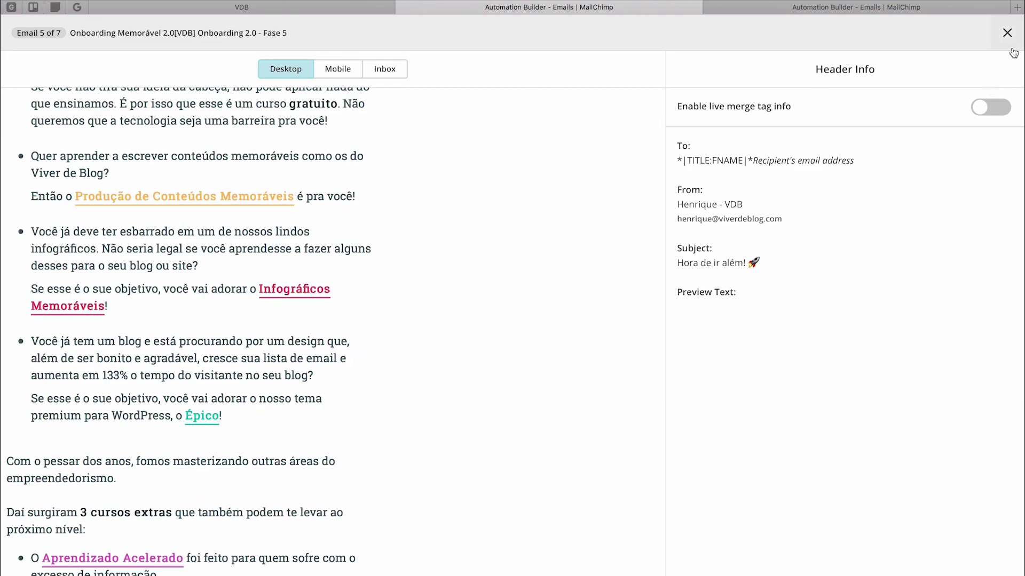
scroll(559, 182, "down", 10)
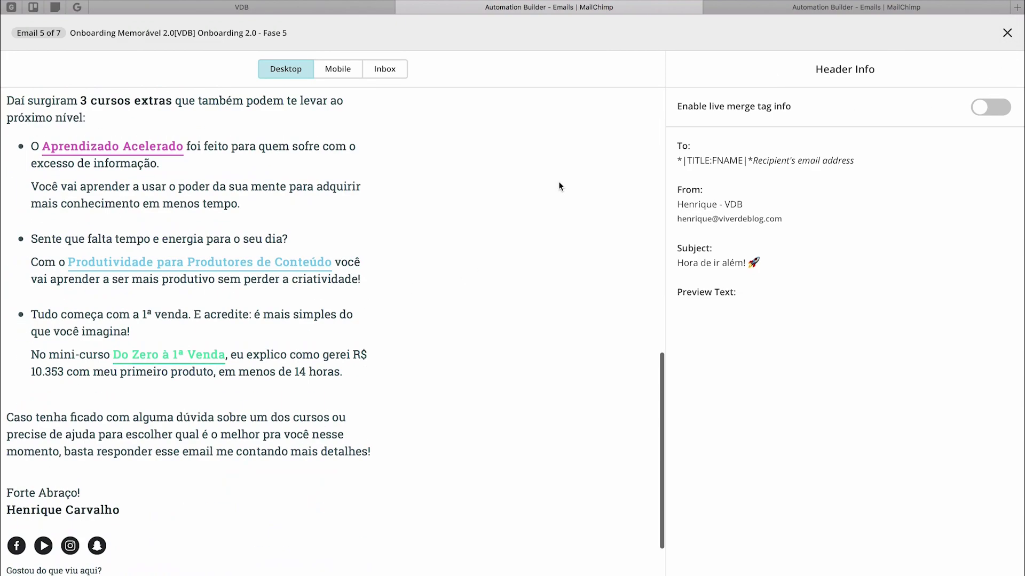
scroll(412, 207, "up", 5)
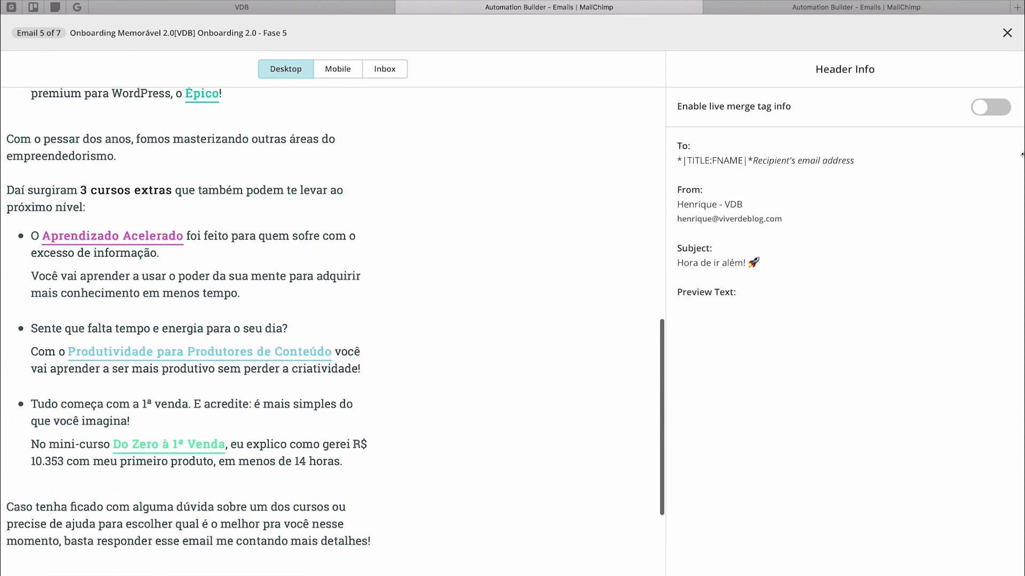
Preview the Onboarding 2.0 Fase 6 and Fase 7 emails, read their content, and return to the start of the workflow
key("Right")
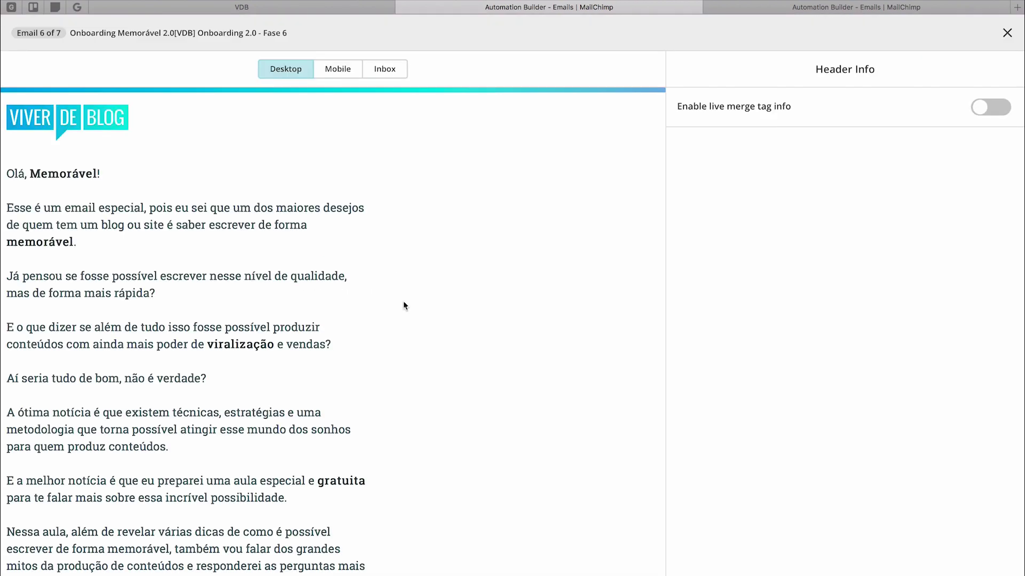
scroll(104, 442, "down", 5)
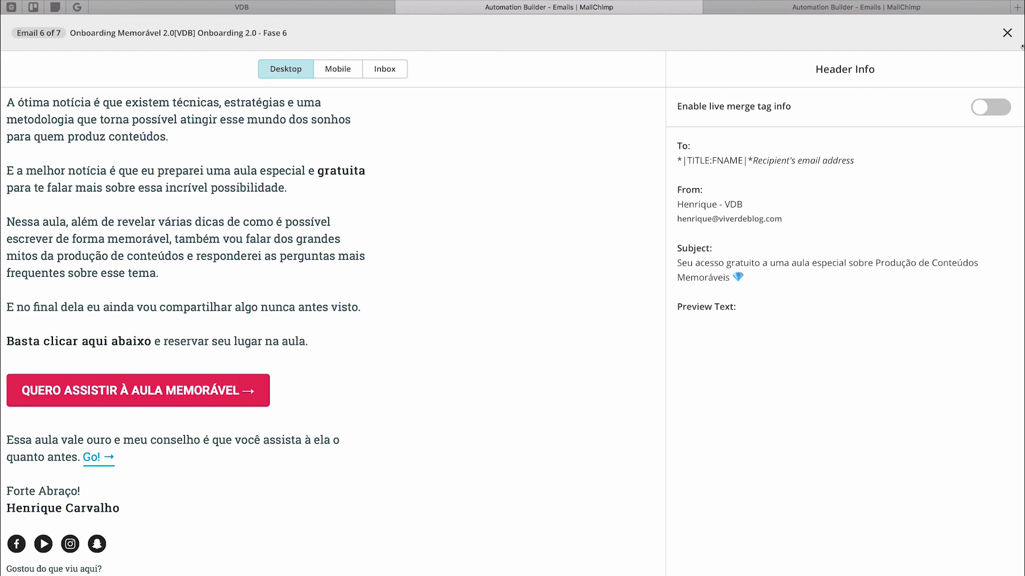
key("Right")
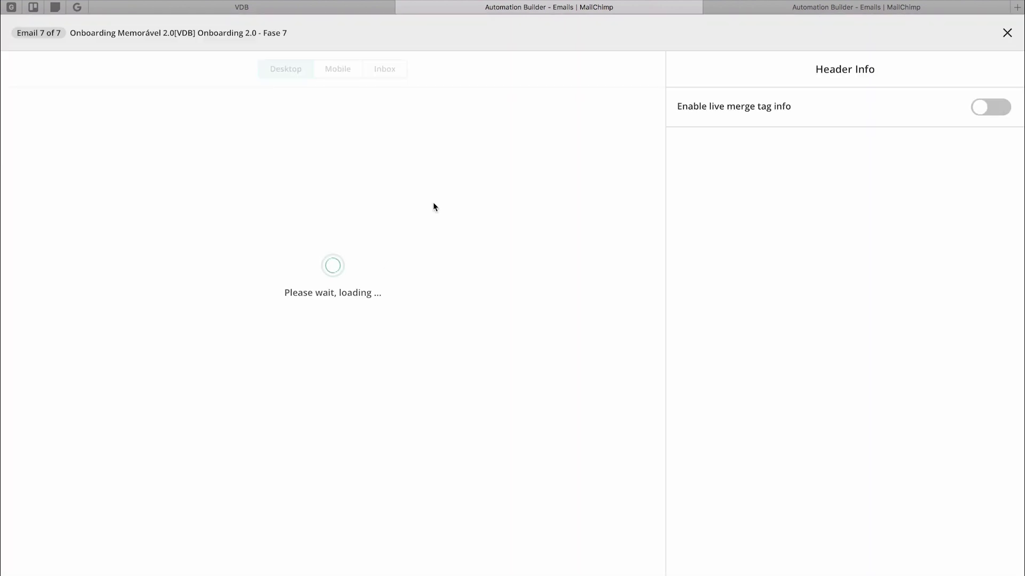
scroll(238, 263, "down", 3)
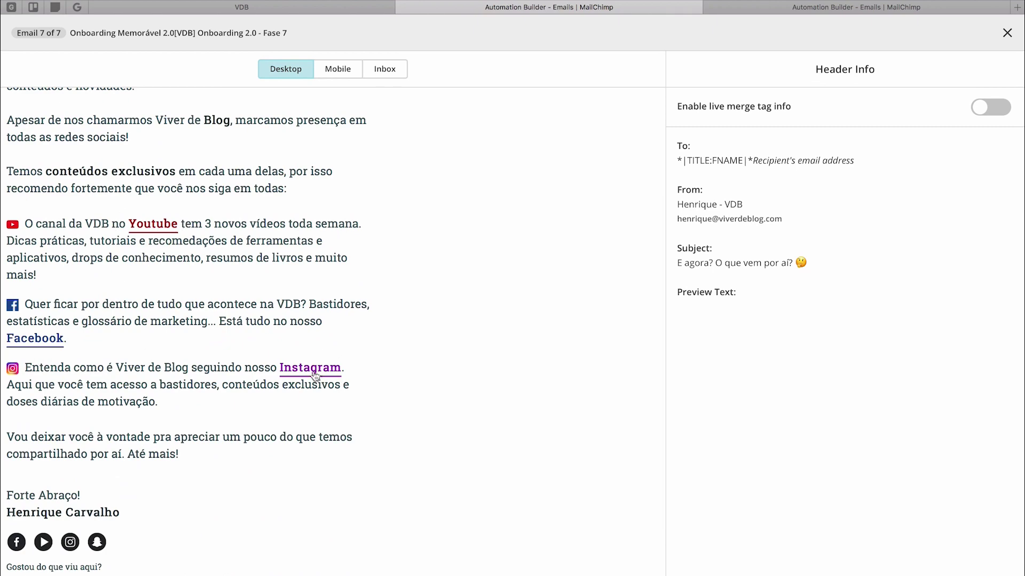
scroll(334, 365, "down", 2)
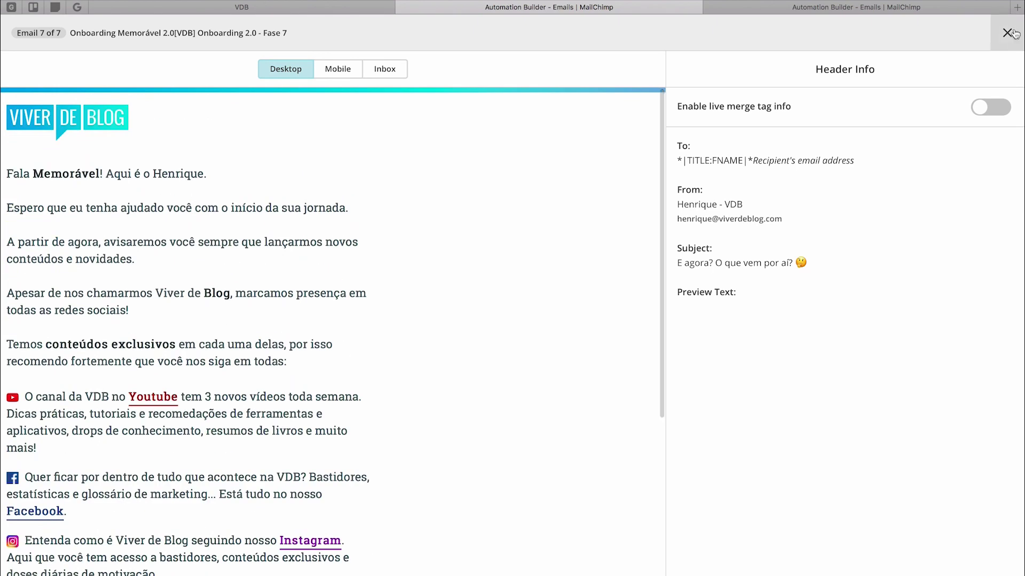
left_click(1007, 33)
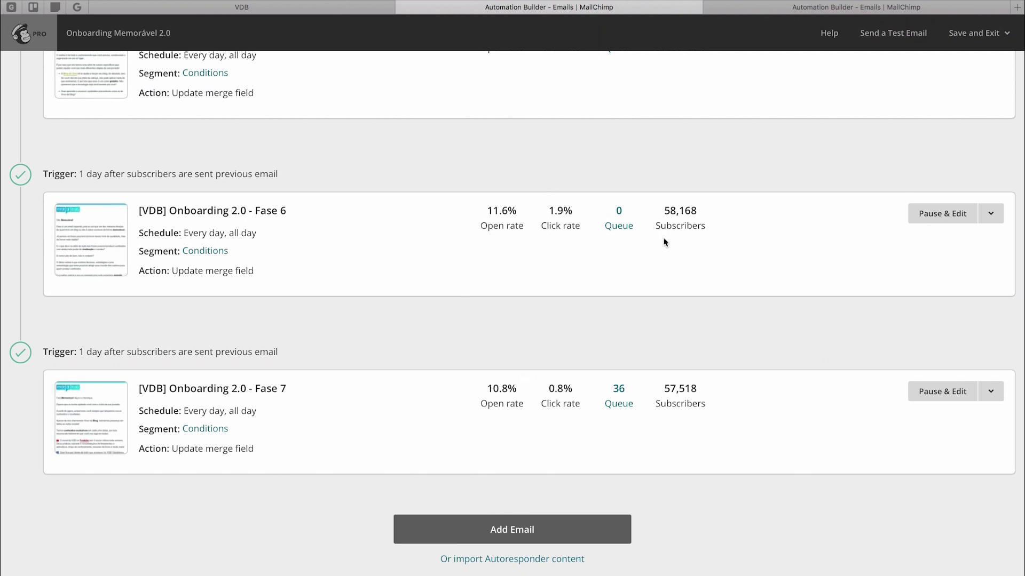
scroll(664, 241, "up", 15)
scroll(663, 242, "up", 2)
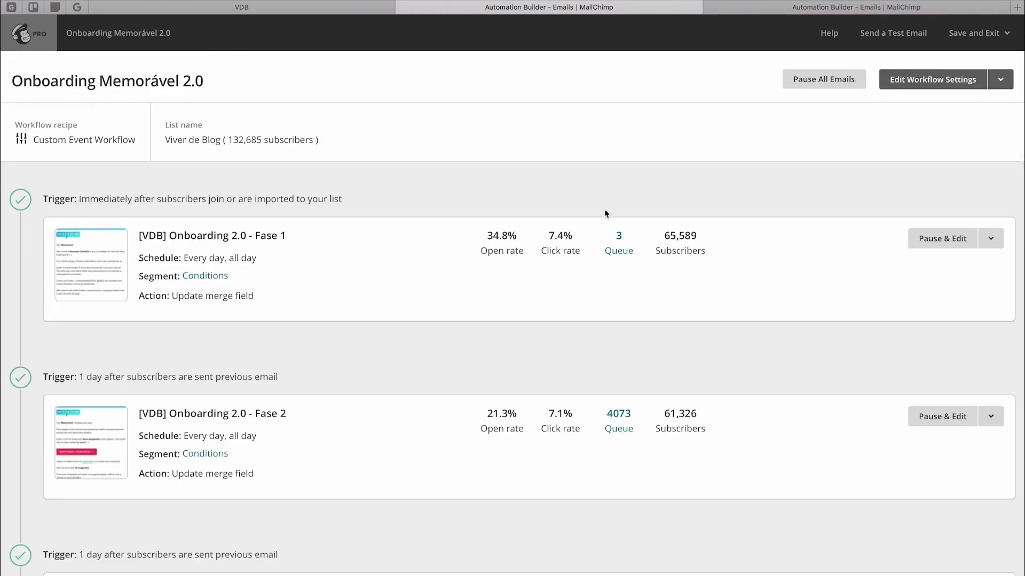
Switch to the [VDB] PCM - C4 - Automation - S1 workflow and review its emails' triggers, schedules, segments and actions
left_click(801, 7)
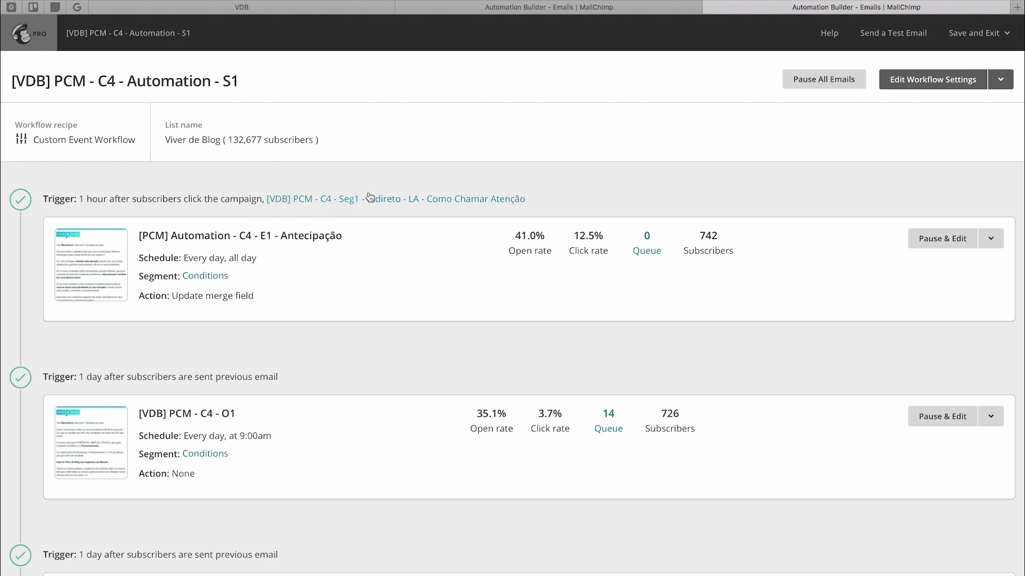
scroll(441, 278, "down", 1)
scroll(441, 277, "down", 2)
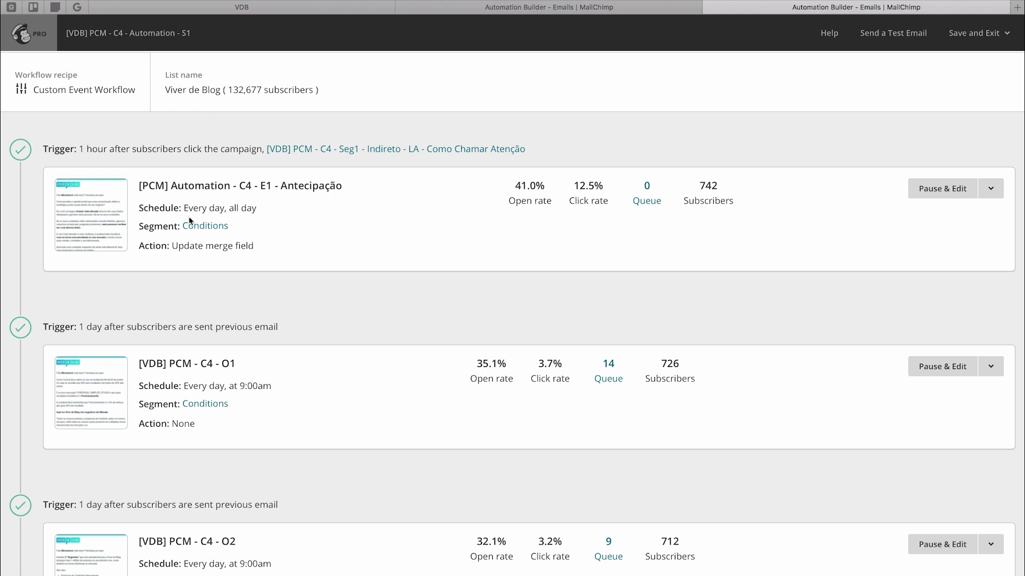
scroll(94, 224, "down", 3)
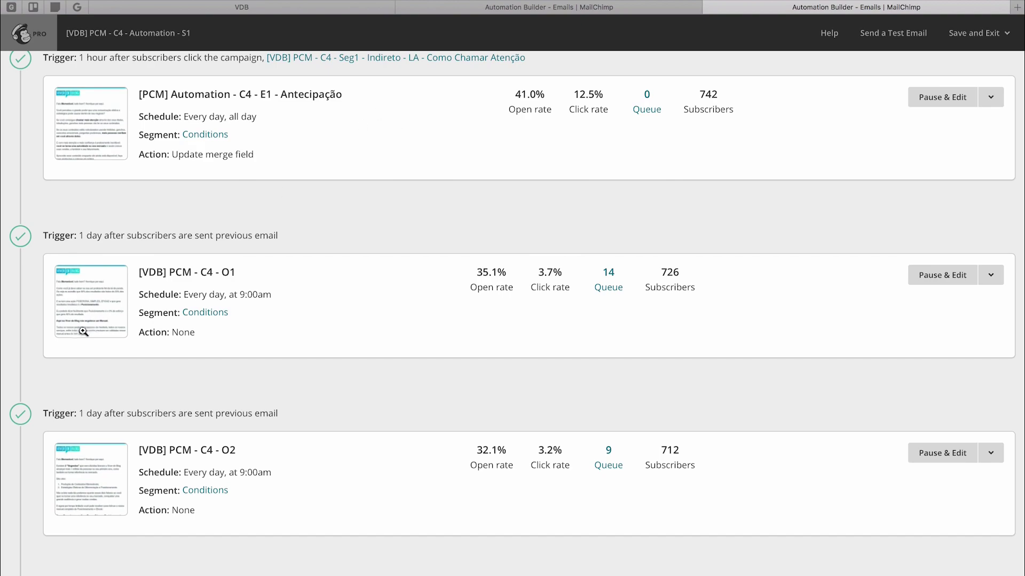
scroll(184, 261, "down", 5)
scroll(123, 238, "down", 7)
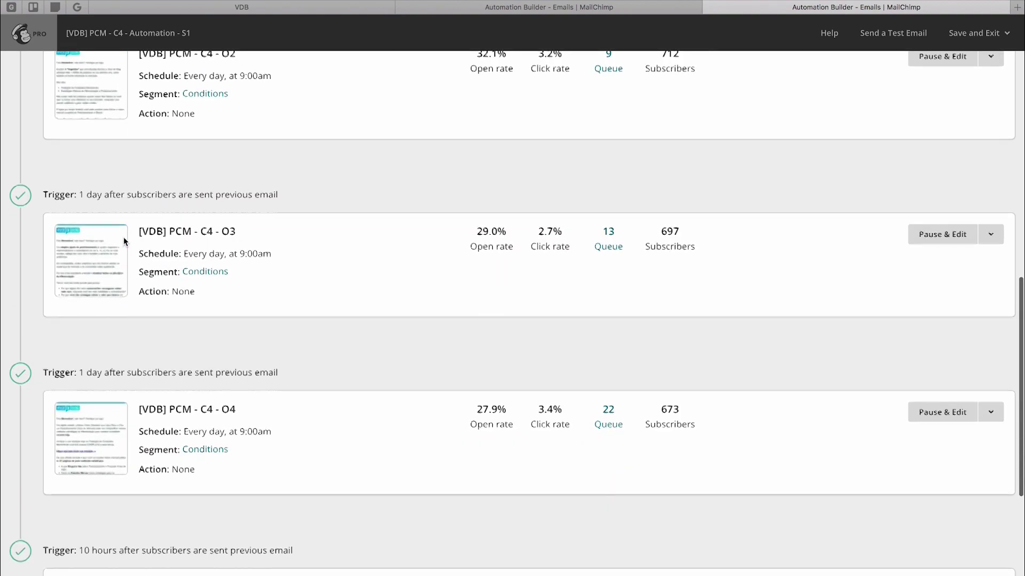
scroll(358, 326, "up", 10)
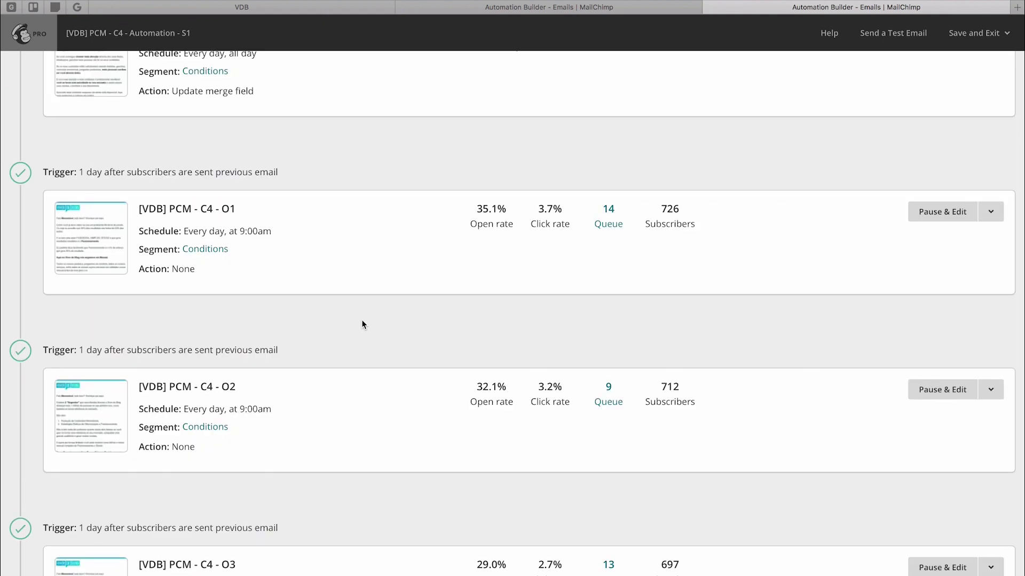
Review the open and click rates of the PCM - C4 workflow's emails from E1 - Antecipação to O5
scroll(418, 290, "up", 3)
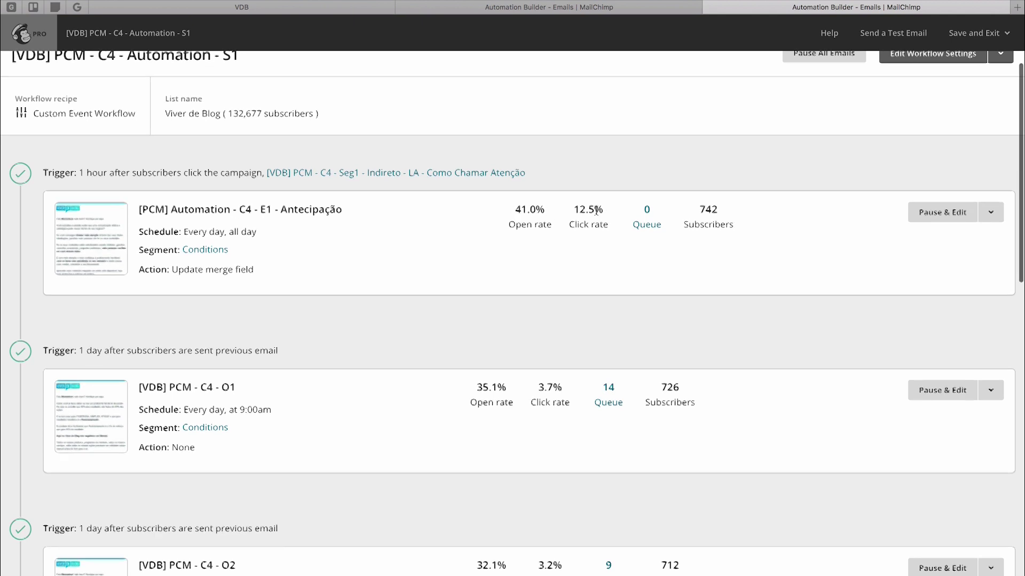
scroll(424, 370, "down", 1)
scroll(542, 338, "down", 3)
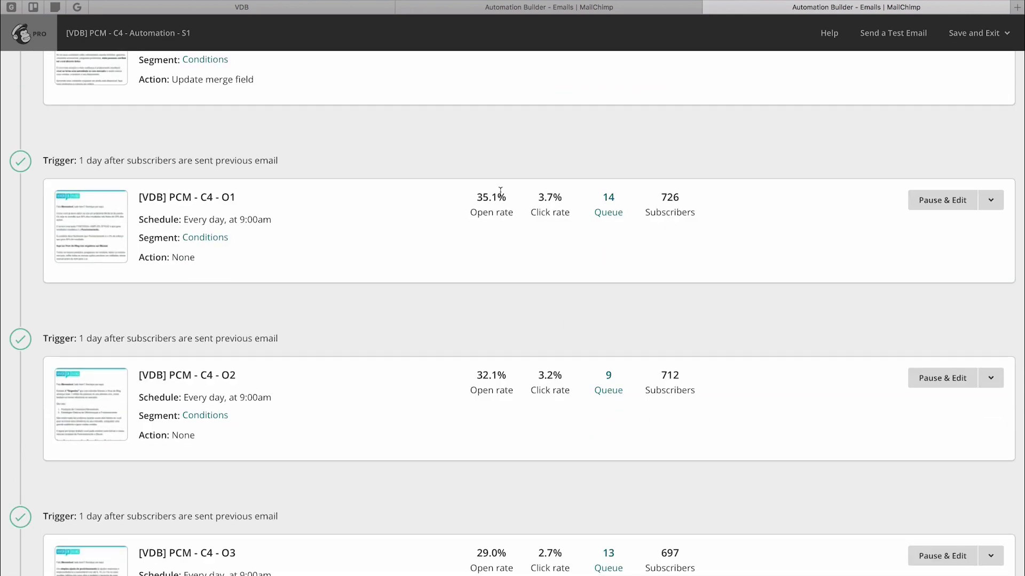
scroll(500, 191, "down", 10)
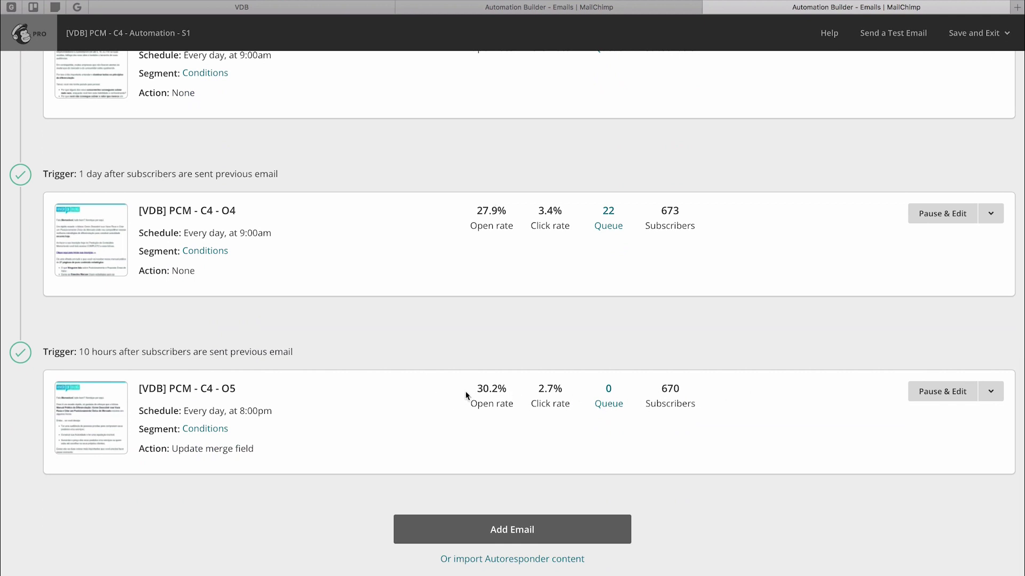
scroll(381, 271, "up", 15)
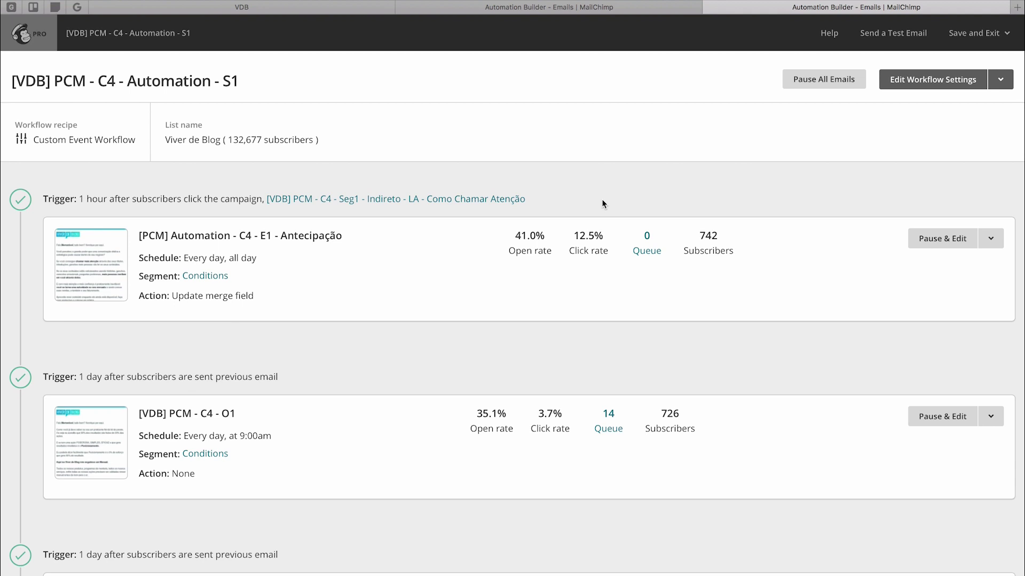
Compare the Onboarding Memorável 2.0 workflow with PCM - C4 - Automation - S1, returning to the latter's email sequence
key("ctrl+shift+Tab")
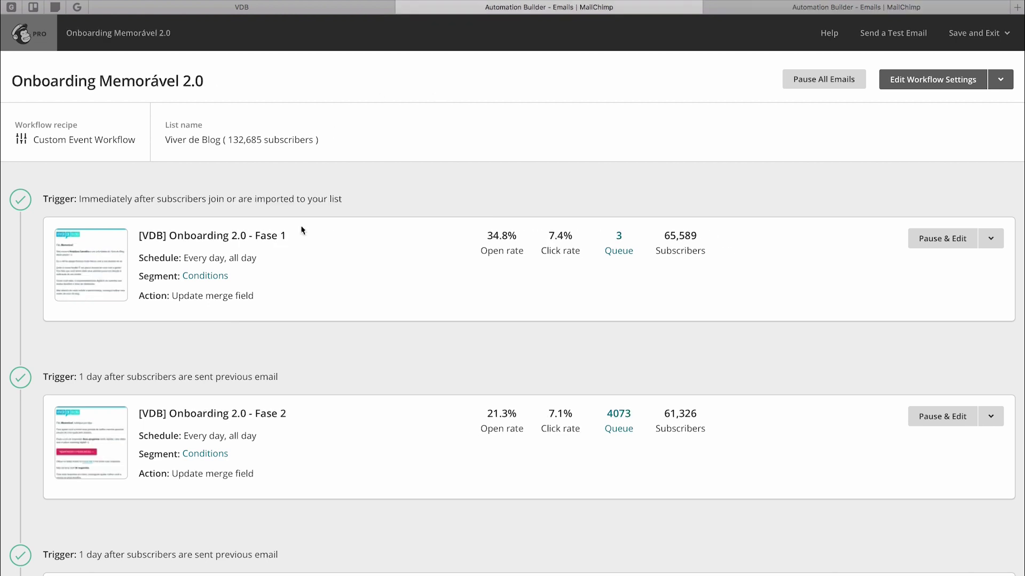
key("ctrl+Tab")
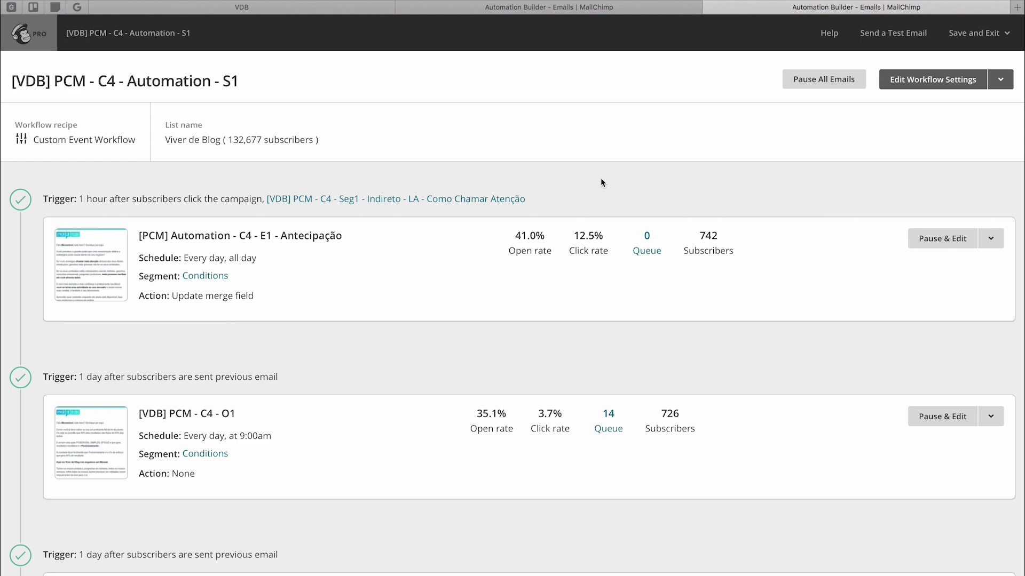
scroll(601, 178, "down", 5)
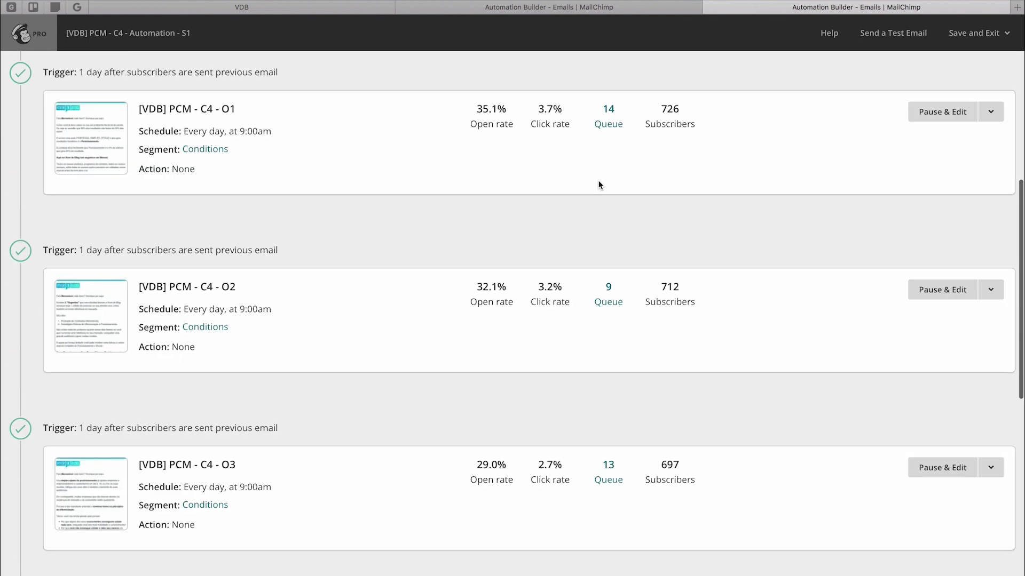
Examine the segment conditions of the [PCM] Automation - C4 - E1 - Antecipação email at the start of the workflow
scroll(599, 184, "up", 5)
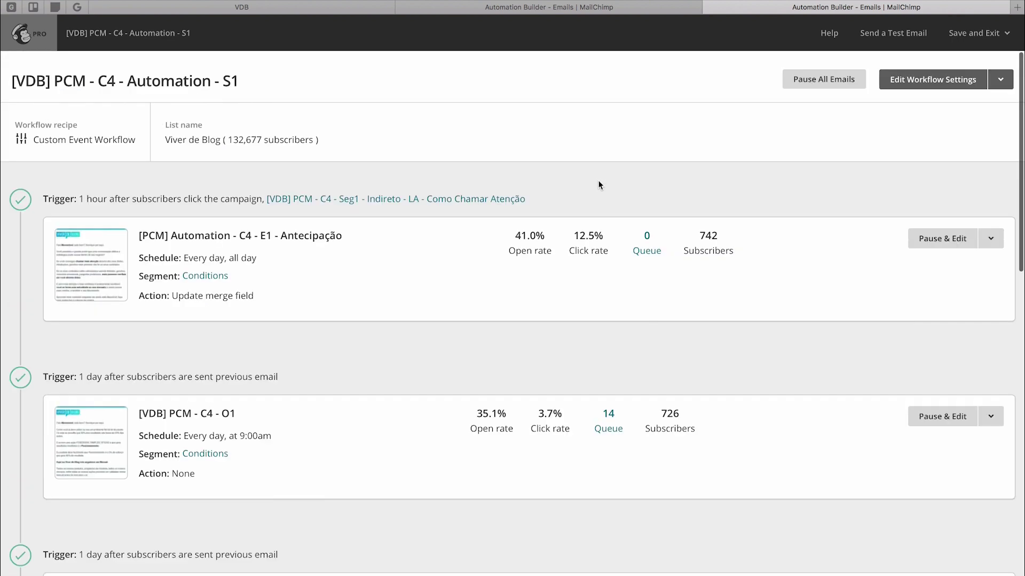
left_click(216, 275)
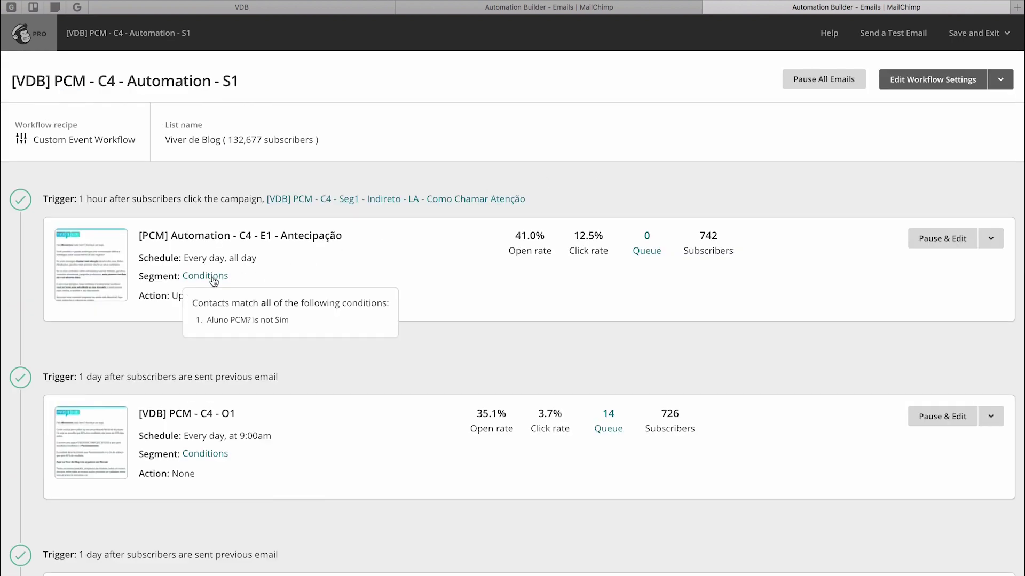
left_click_drag(212, 320, 430, 301)
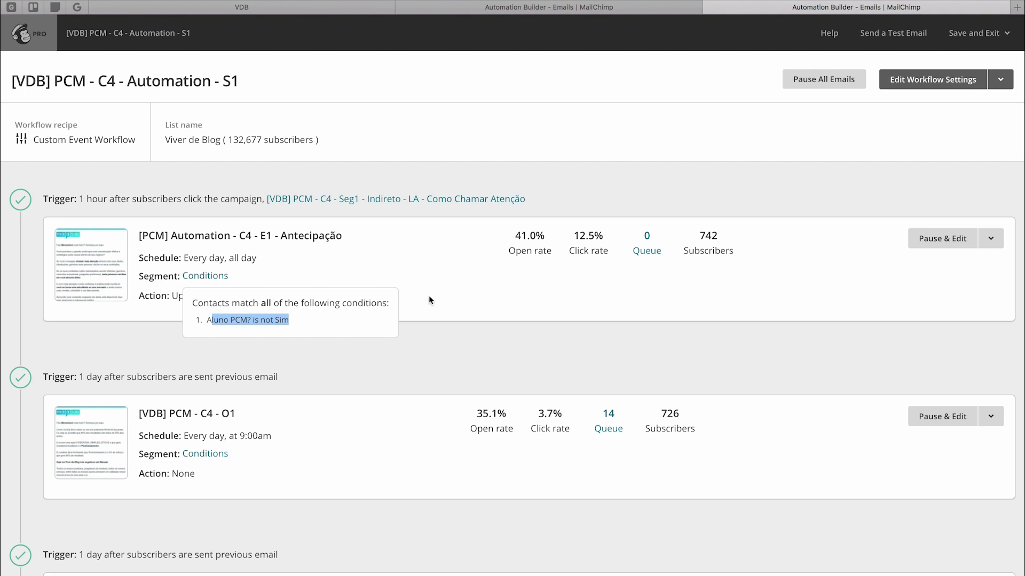
left_click(441, 257)
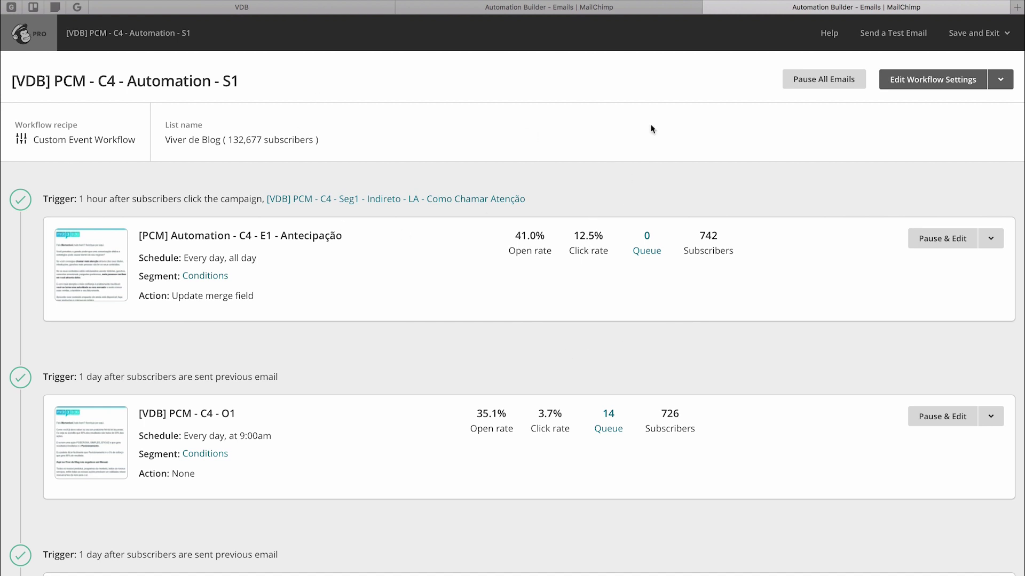
Switch to the Onboarding Memorável 2.0 workflow and review its email sequence from Fase 1 past Fase 6
left_click(647, 6)
left_click(800, 10)
left_click(631, 14)
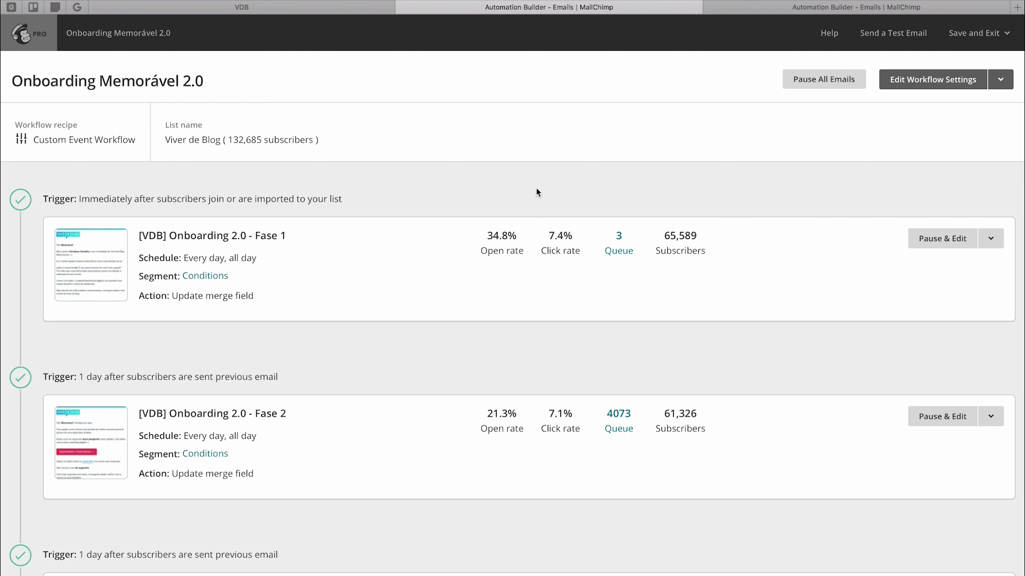
scroll(383, 242, "down", 3)
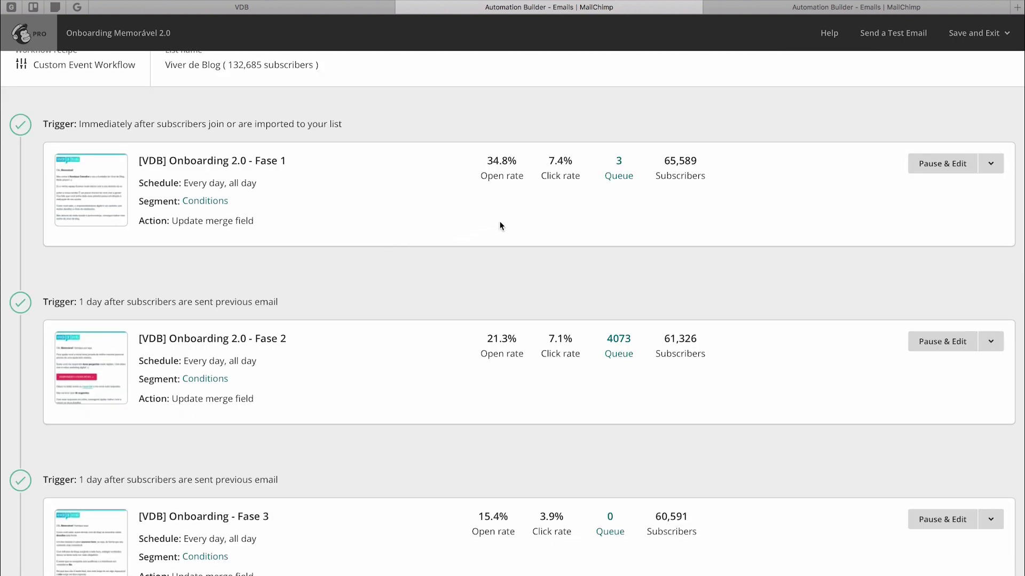
scroll(508, 145, "down", 10)
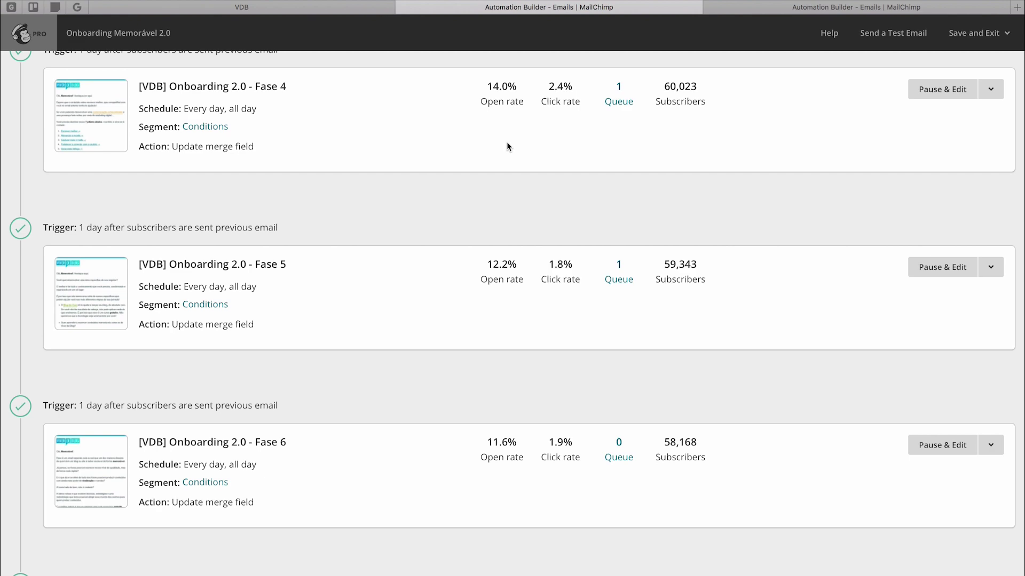
scroll(544, 180, "down", 4)
scroll(548, 178, "up", 2)
Return to the [VDB] PCM - C4 - Automation - S1 workflow and exit it to the Campaigns page
key("ctrl+Tab")
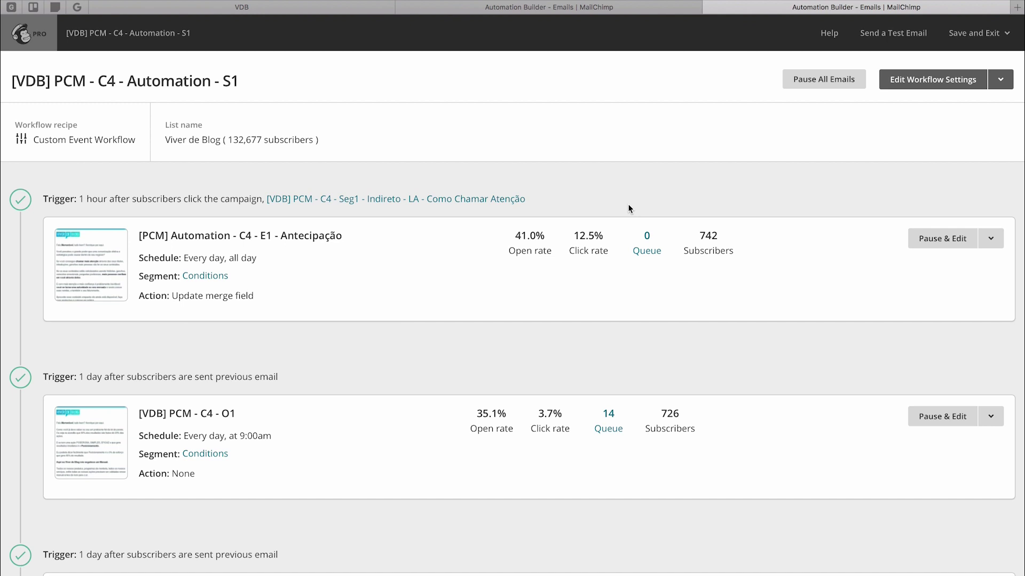
left_click(977, 40)
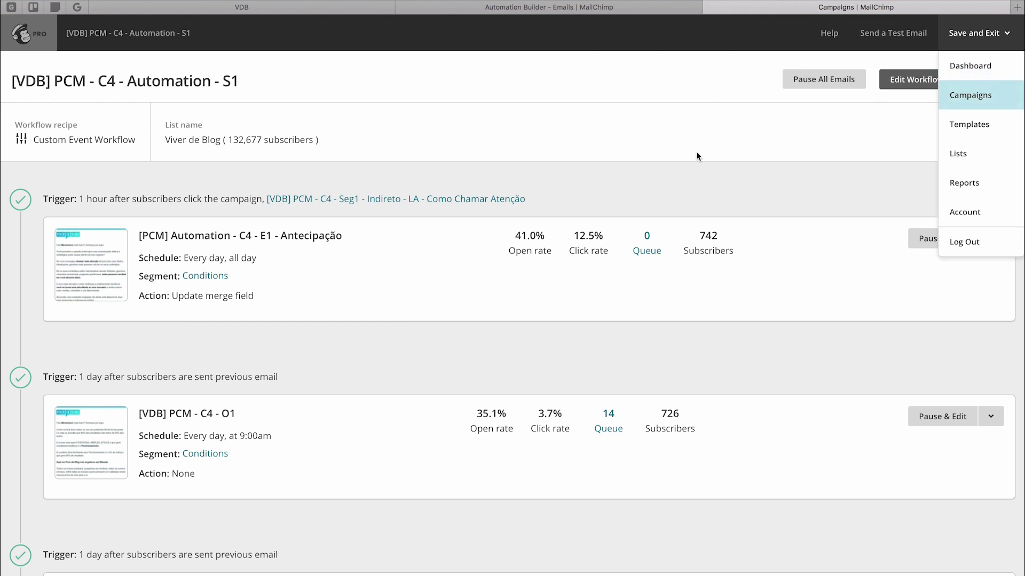